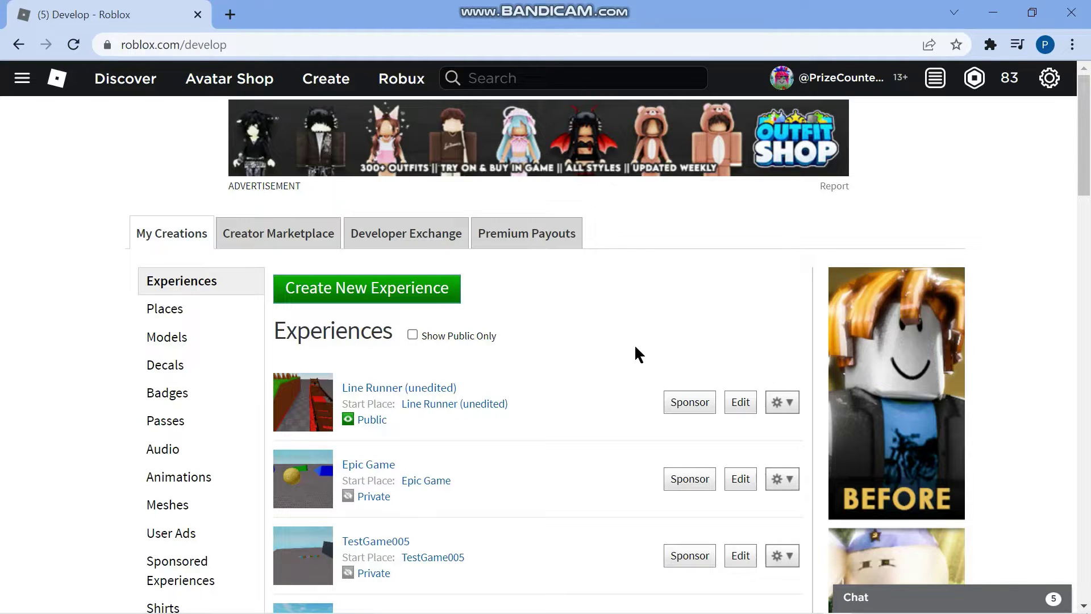
Create a new experience from the Roblox Develop page.
click(345, 297)
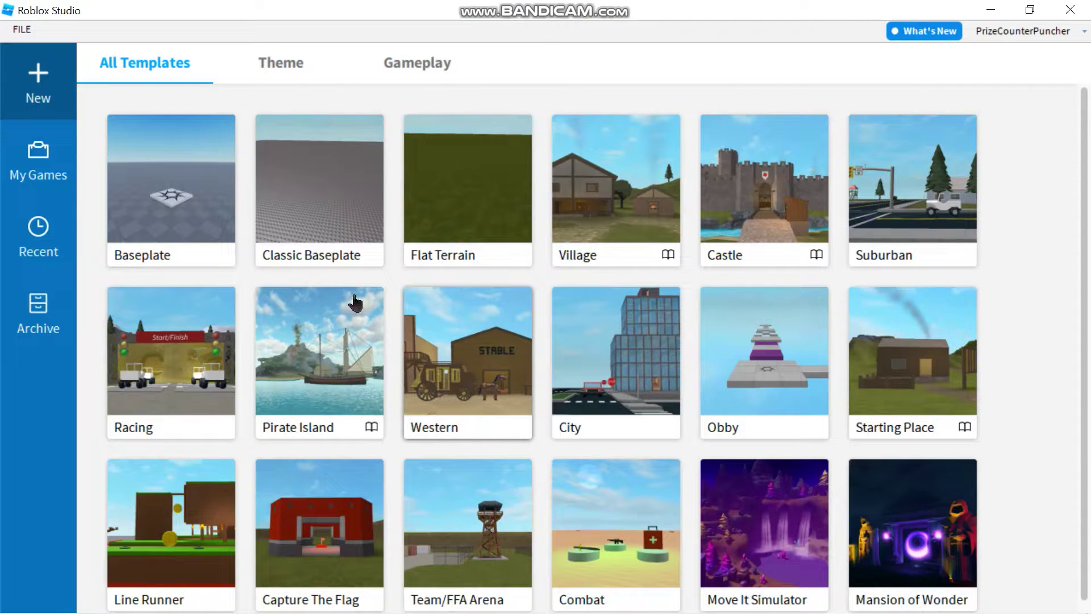
Open a Classic Baseplate place and insert a new part.
click(311, 193)
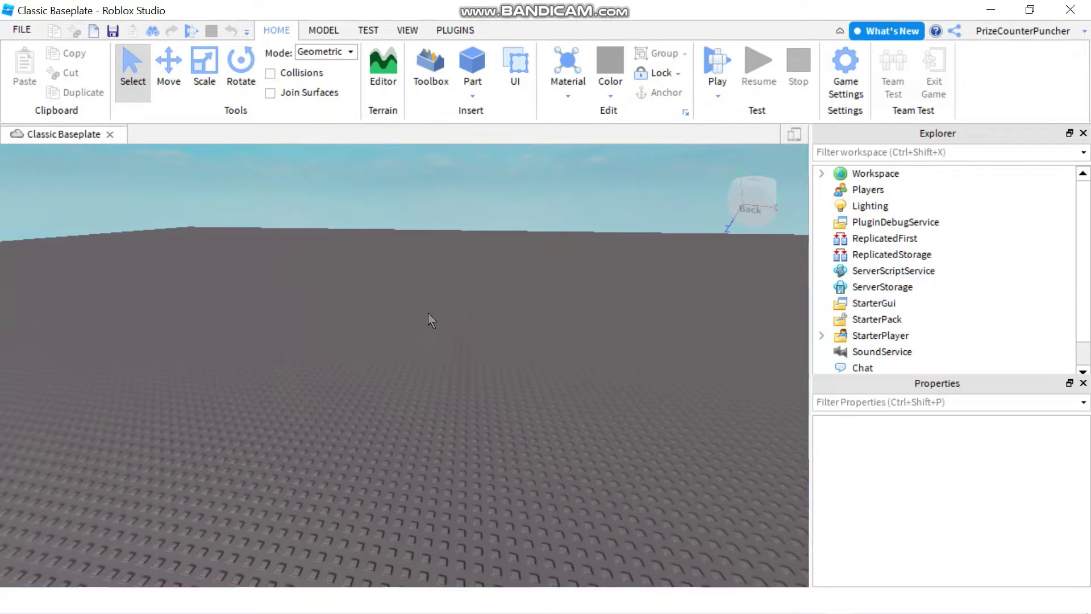
right_drag(428, 319, 431, 319)
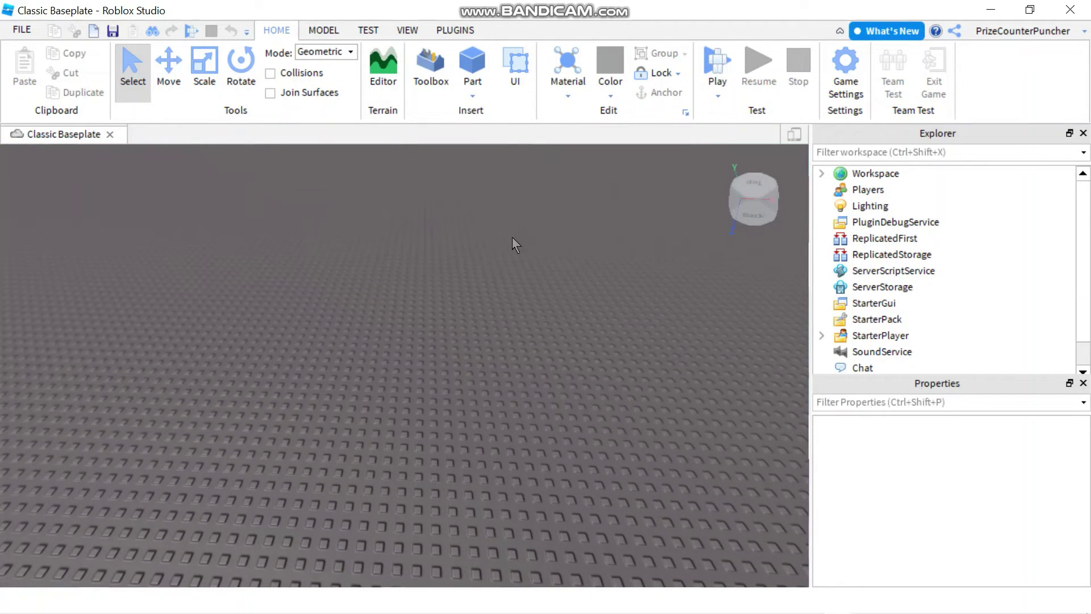
click(474, 68)
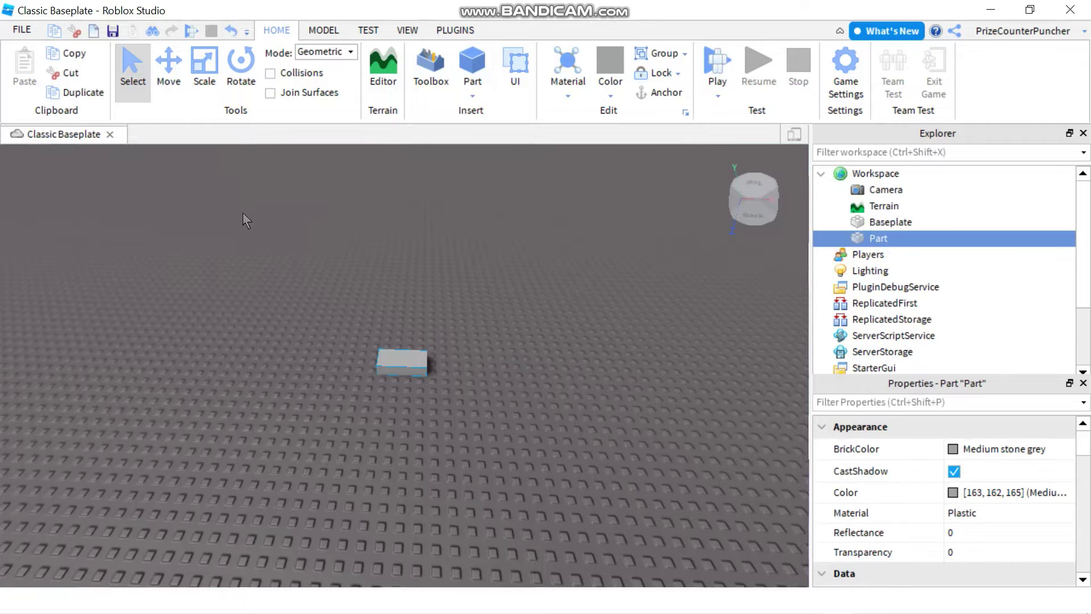
Stretch the part into a wide flat platform and colour it Bright yellow.
click(202, 62)
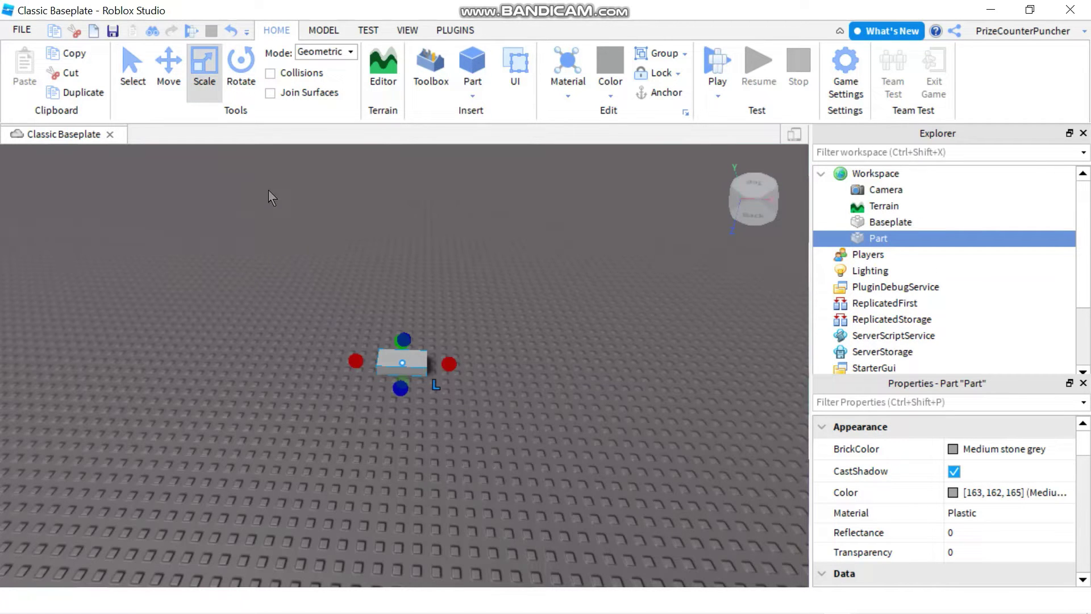
drag(401, 386, 397, 433)
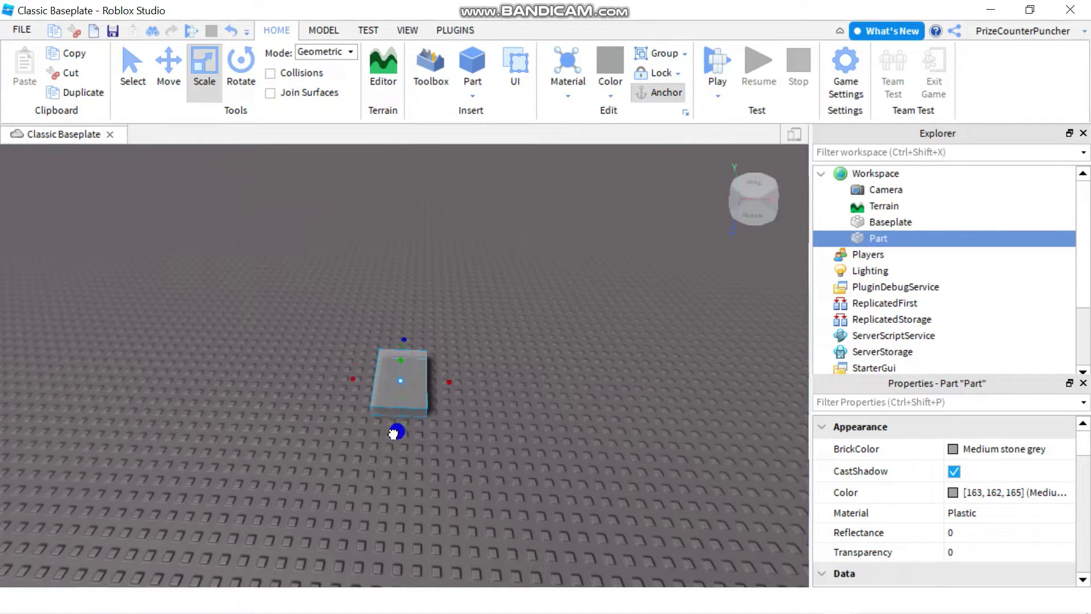
drag(353, 376, 238, 375)
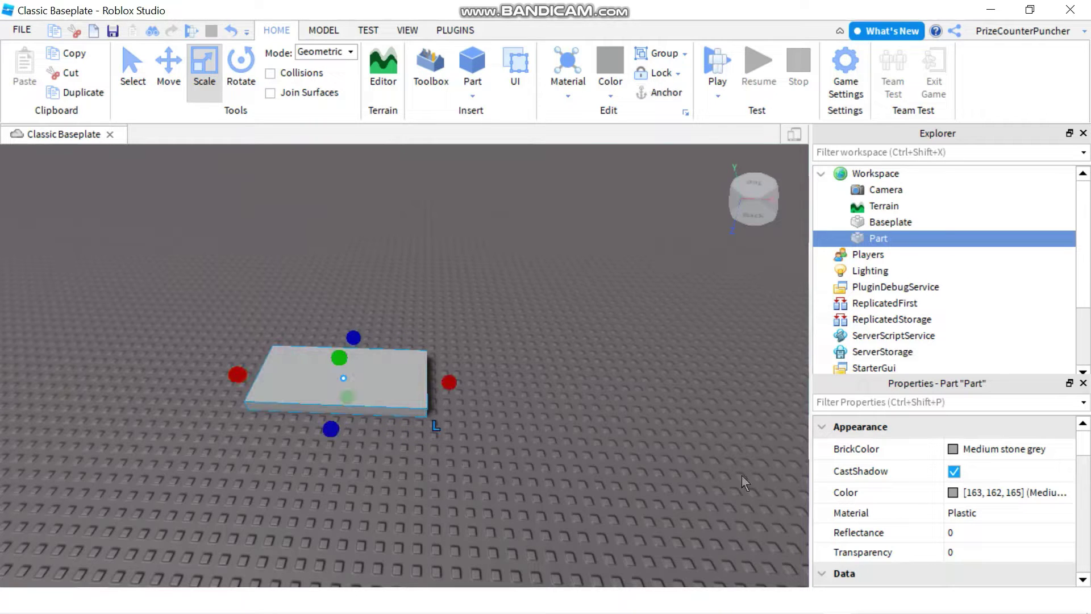
click(953, 449)
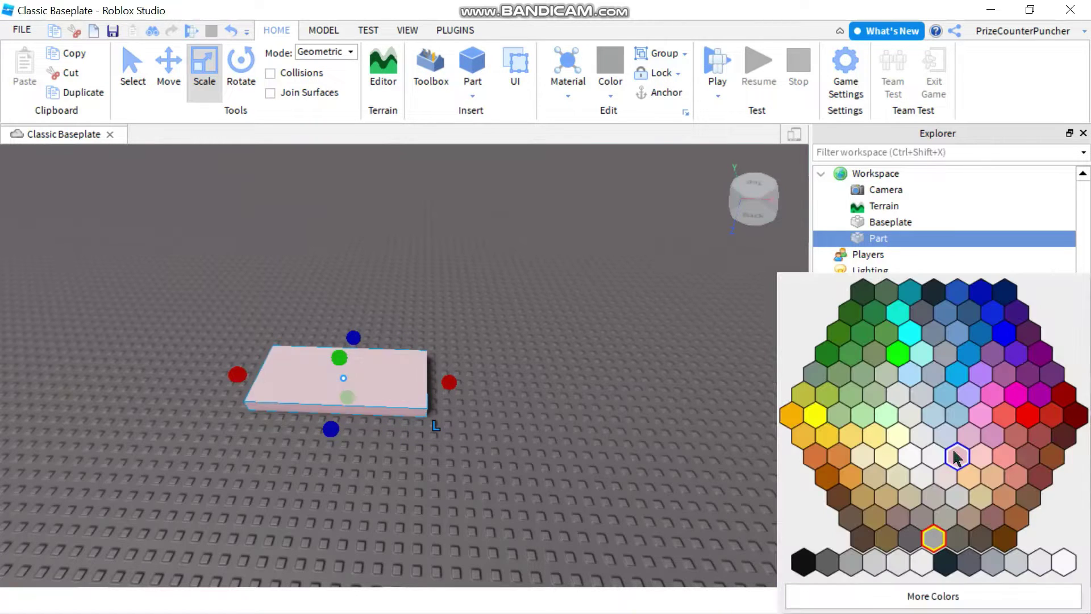
click(828, 438)
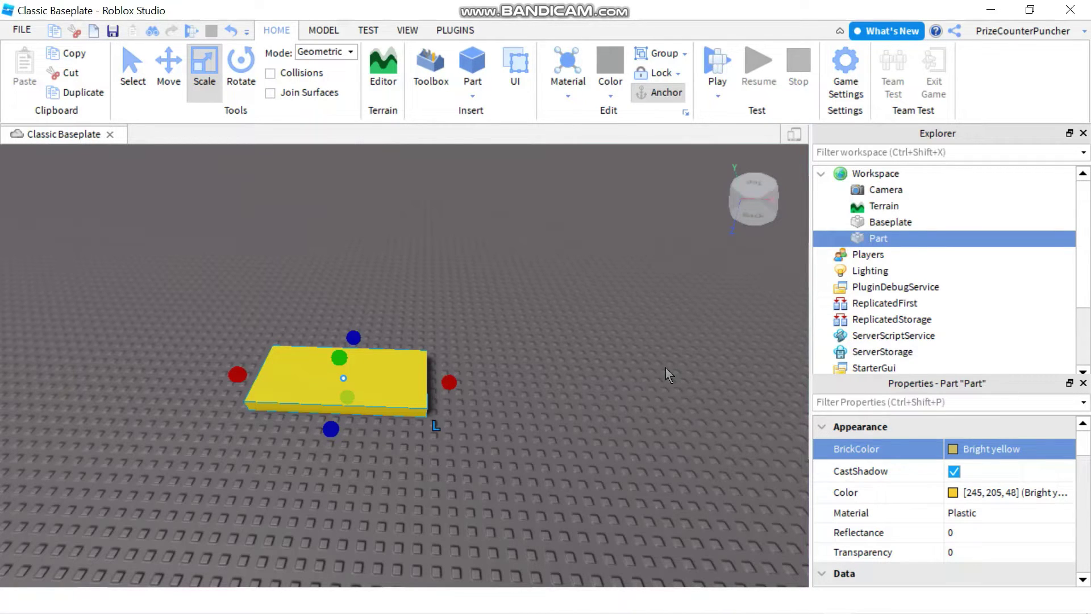
Duplicate the platform twice, placing copies right and far left of the original.
key(ctrl+d)
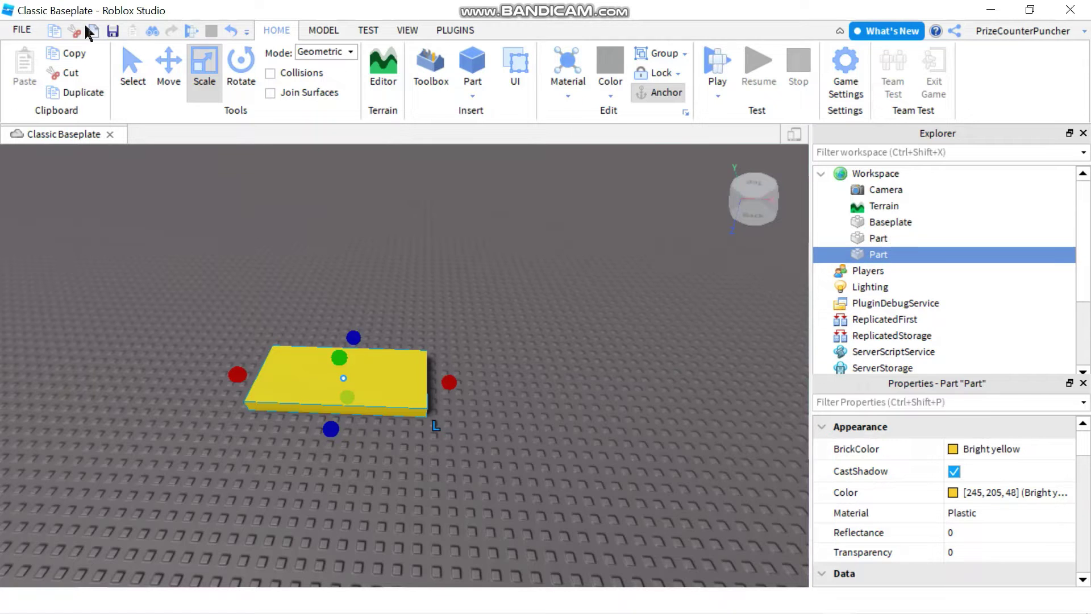
click(167, 67)
drag(443, 386, 643, 400)
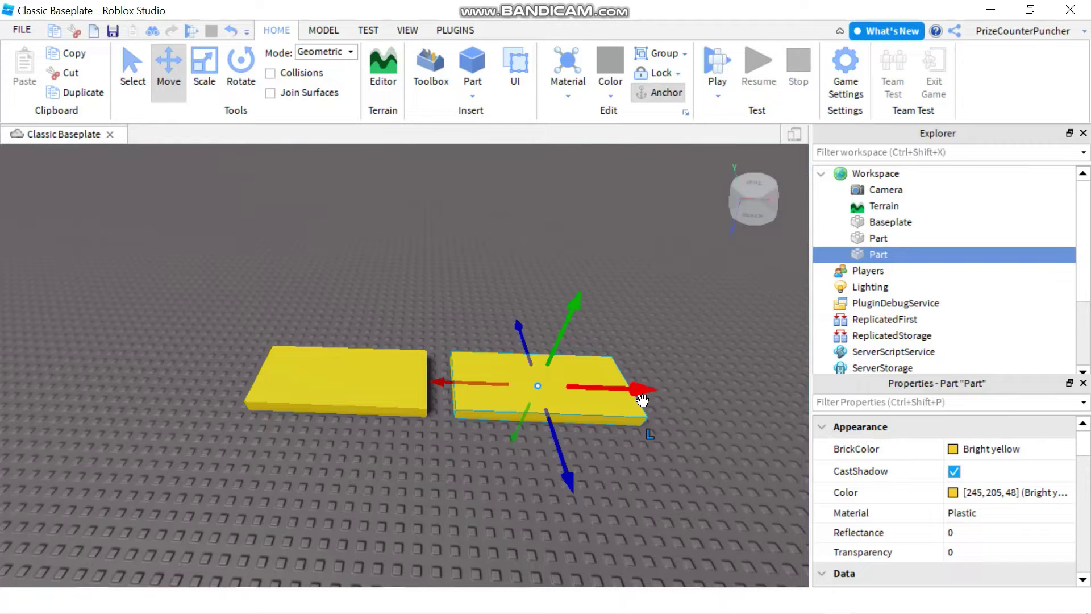
key(ctrl+d)
drag(643, 400, 280, 346)
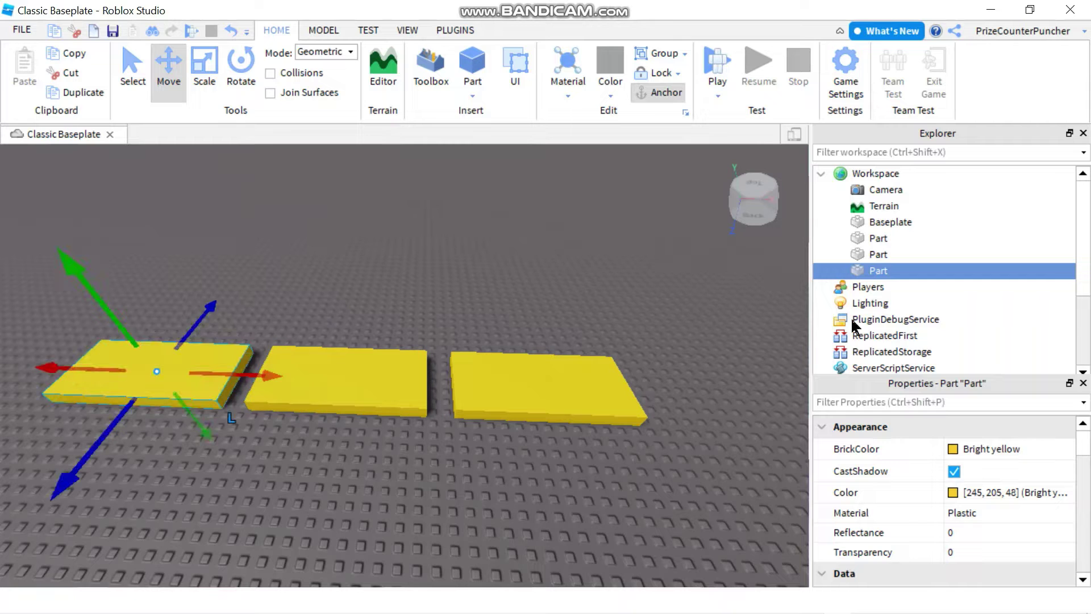
Duplicate all three platforms and move the copies left to extend the row.
shift+click(878, 239)
scroll(686, 335, down, 3)
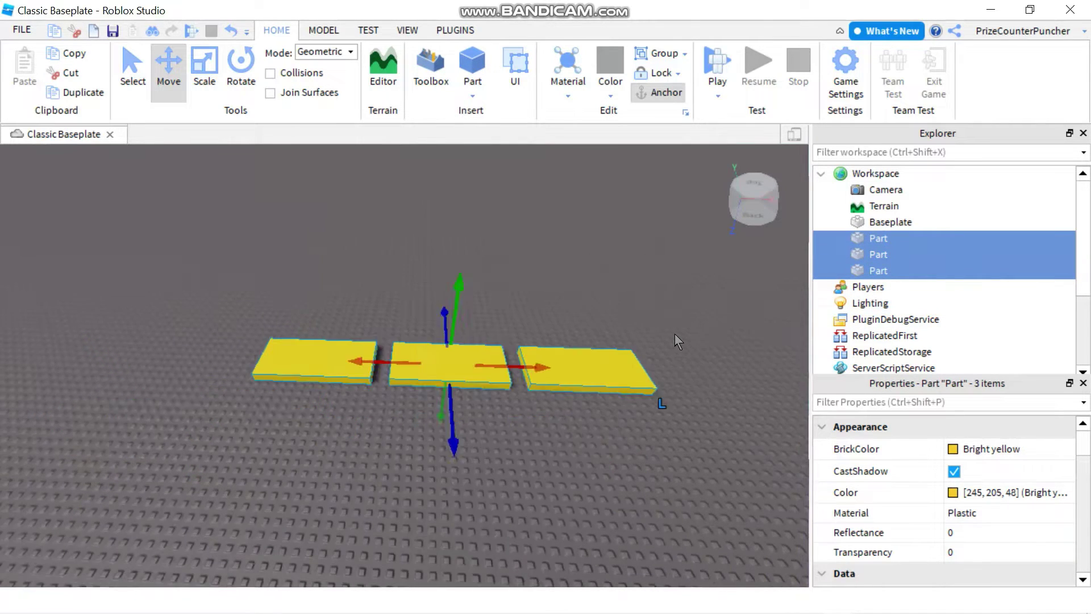
scroll(674, 341, down, 2)
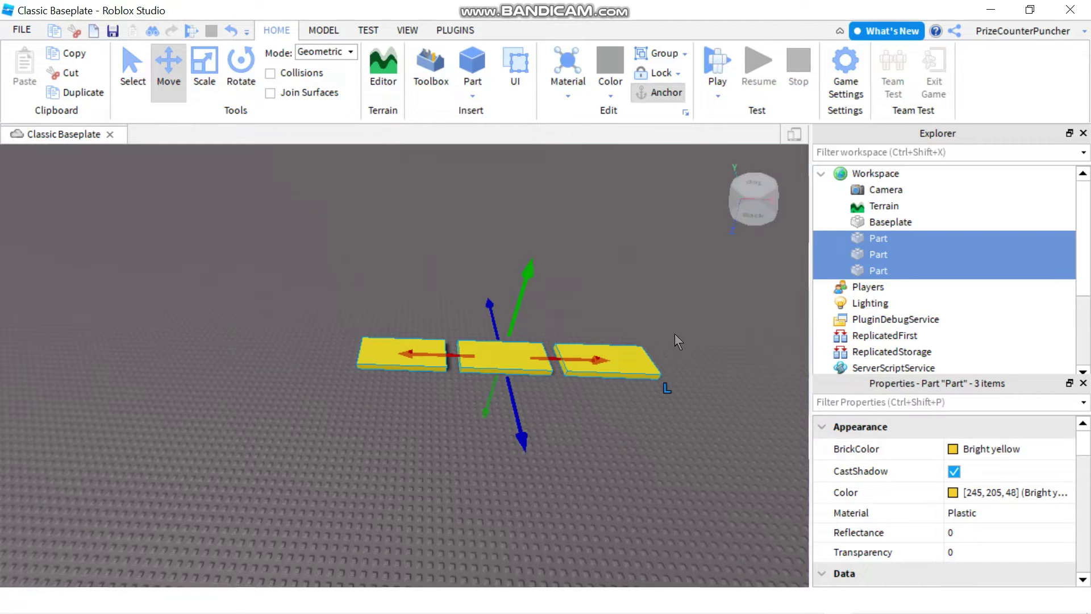
key(ctrl+d)
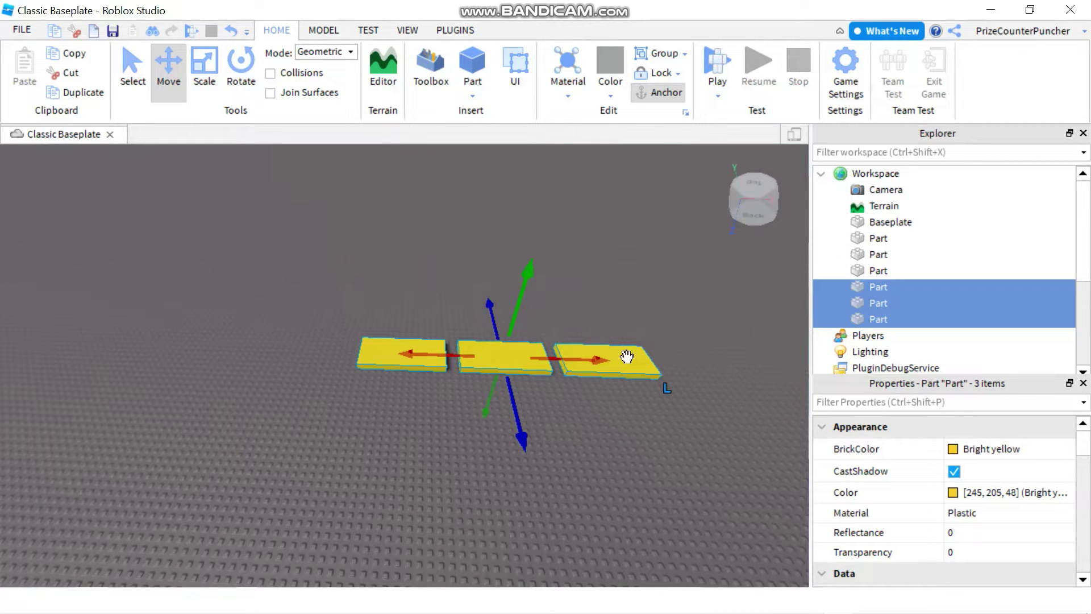
drag(592, 360, 298, 333)
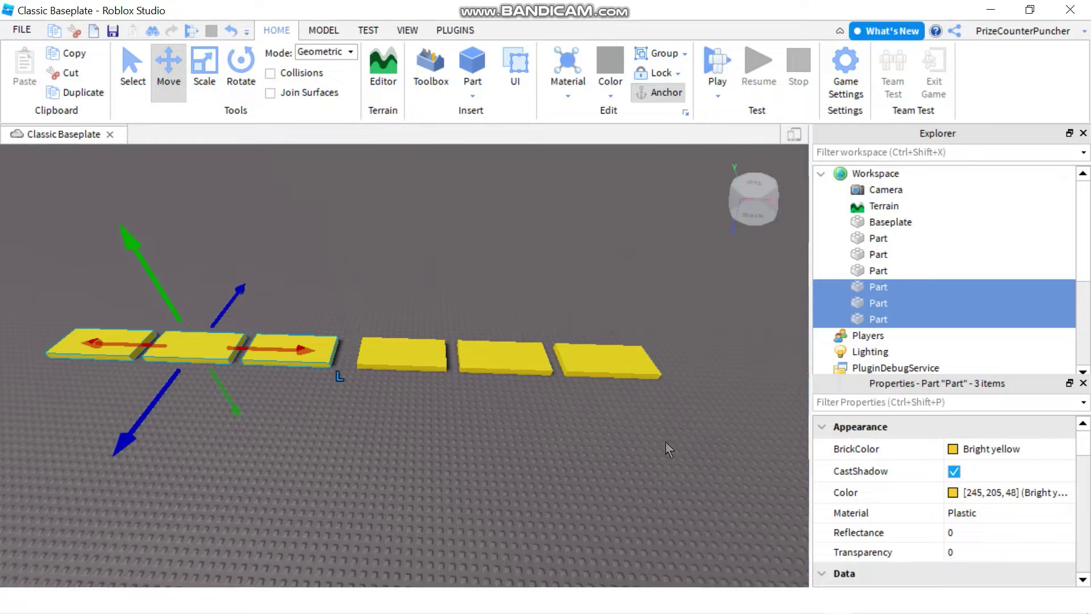
Insert a SpawnLocation into Workspace.
click(875, 174)
click(912, 174)
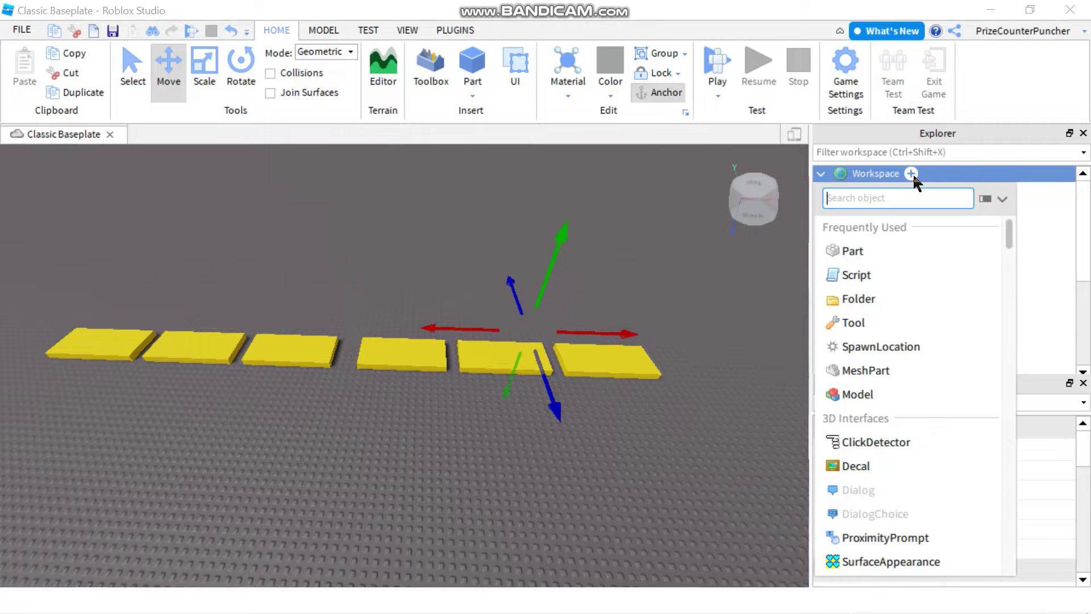
click(890, 347)
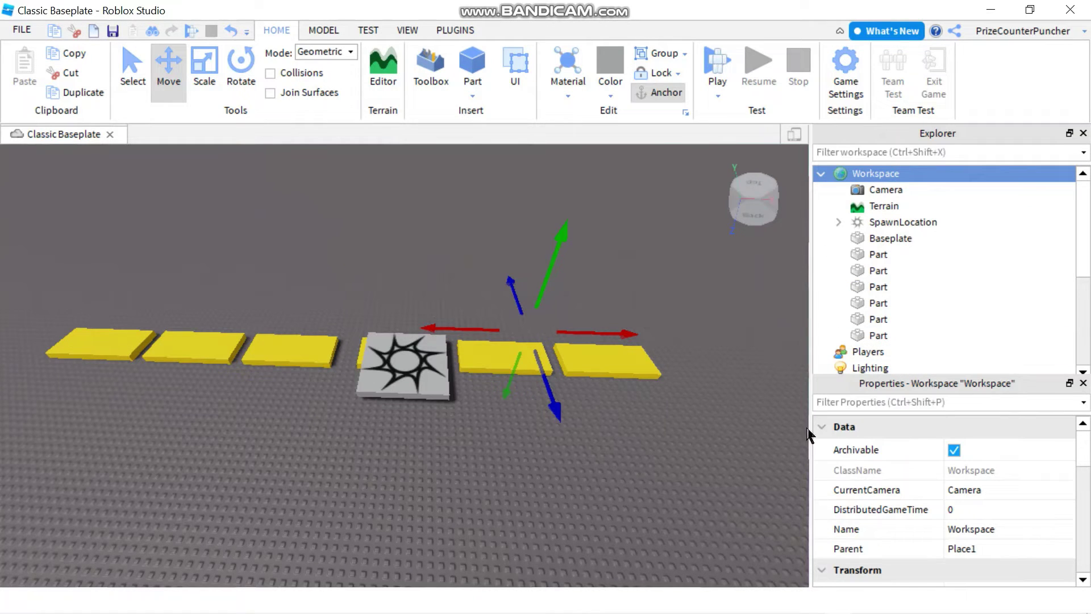
Move the spawn location just past the end of the row, then deselect it.
click(889, 221)
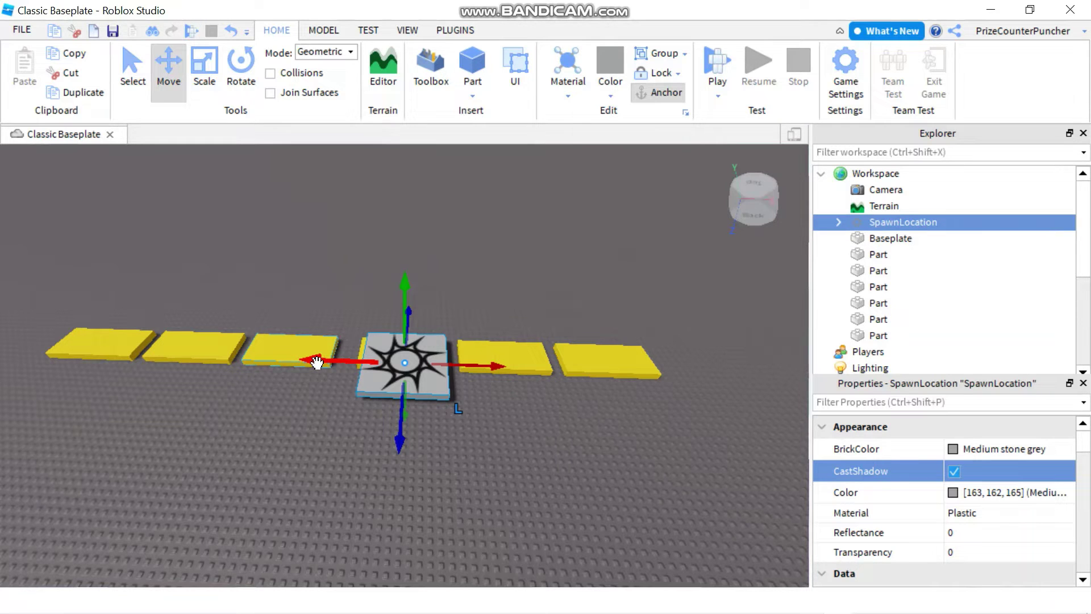
drag(316, 363, 599, 369)
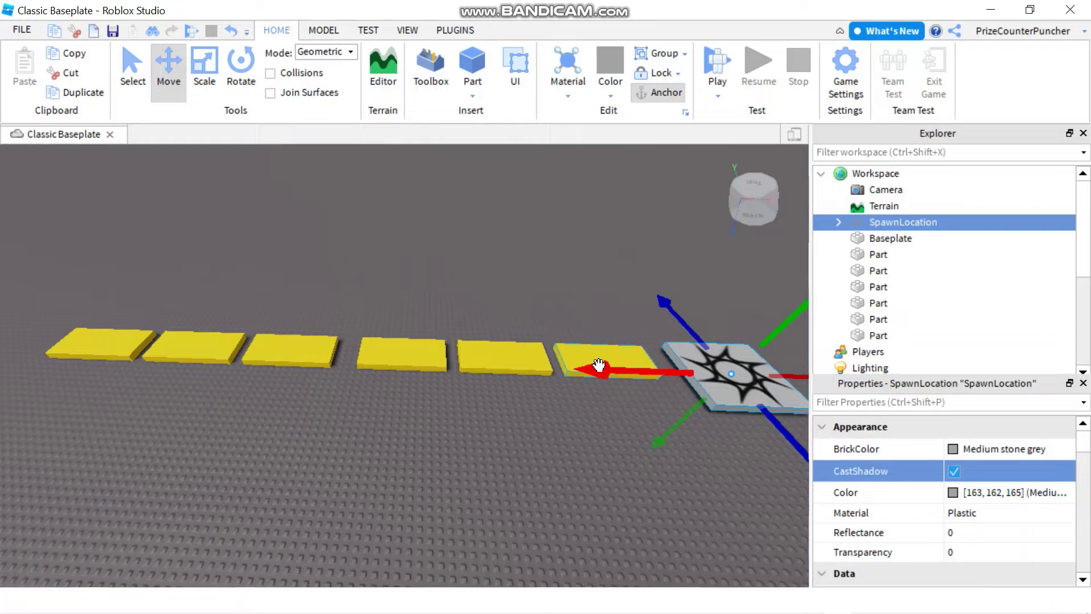
key(d)
right_click(463, 490)
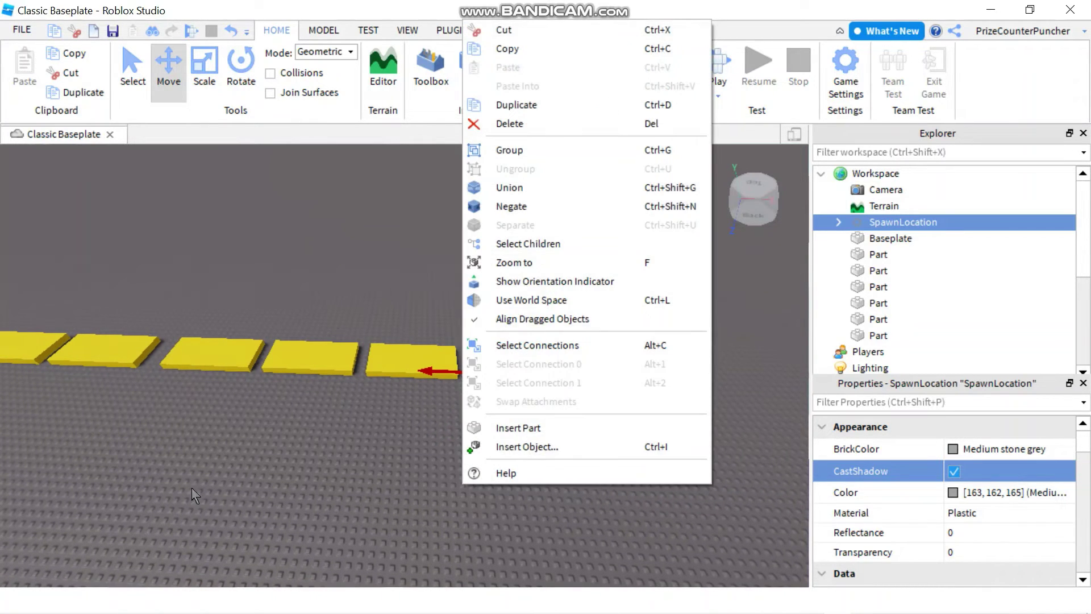
click(176, 503)
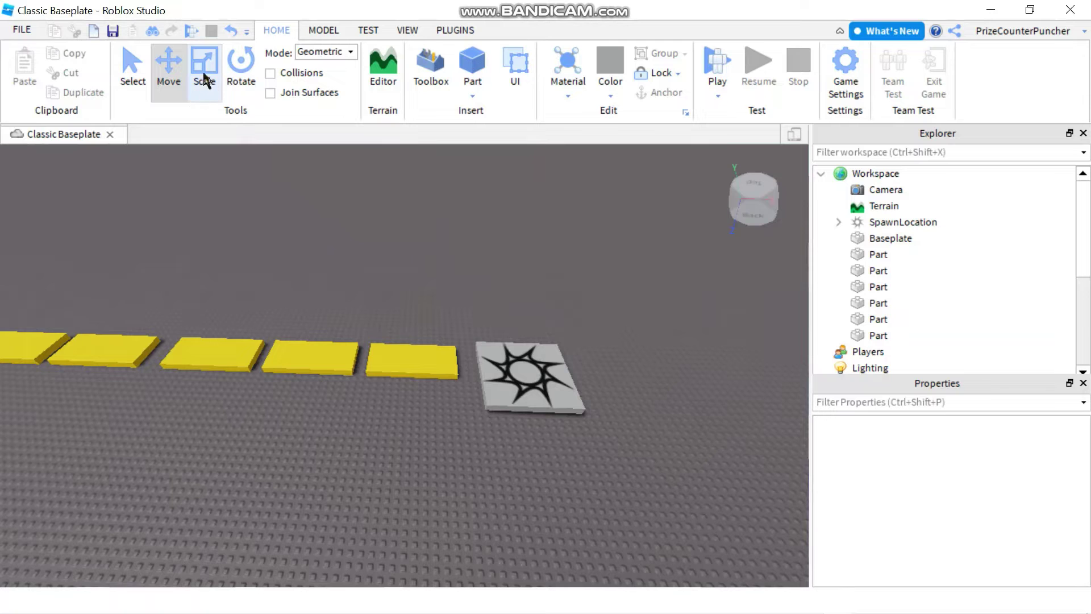
Shrink the spawn pad's width and depth with the Scale tool.
click(904, 222)
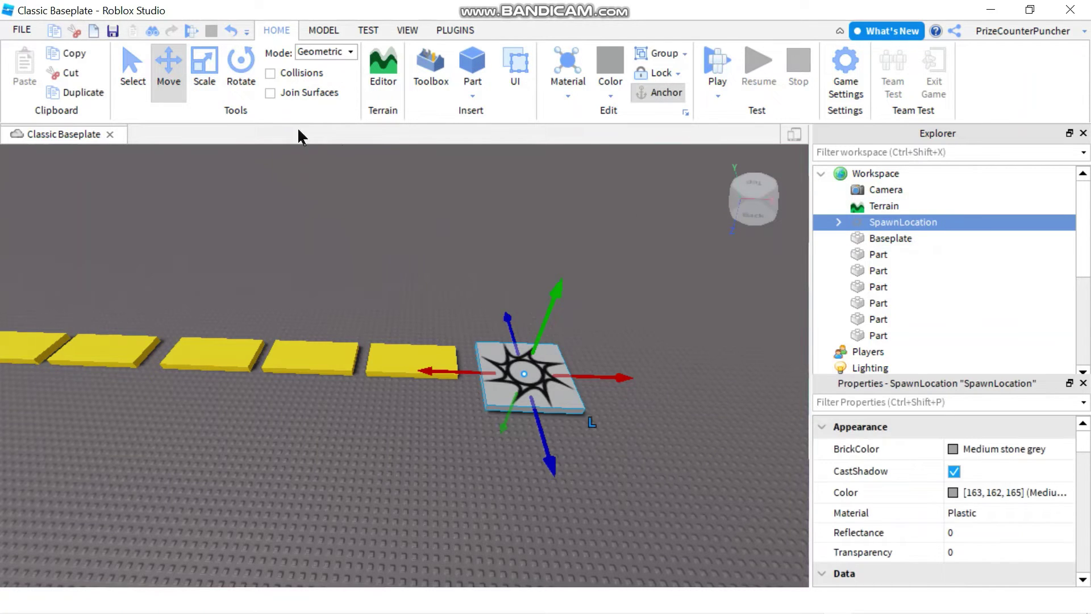
click(205, 60)
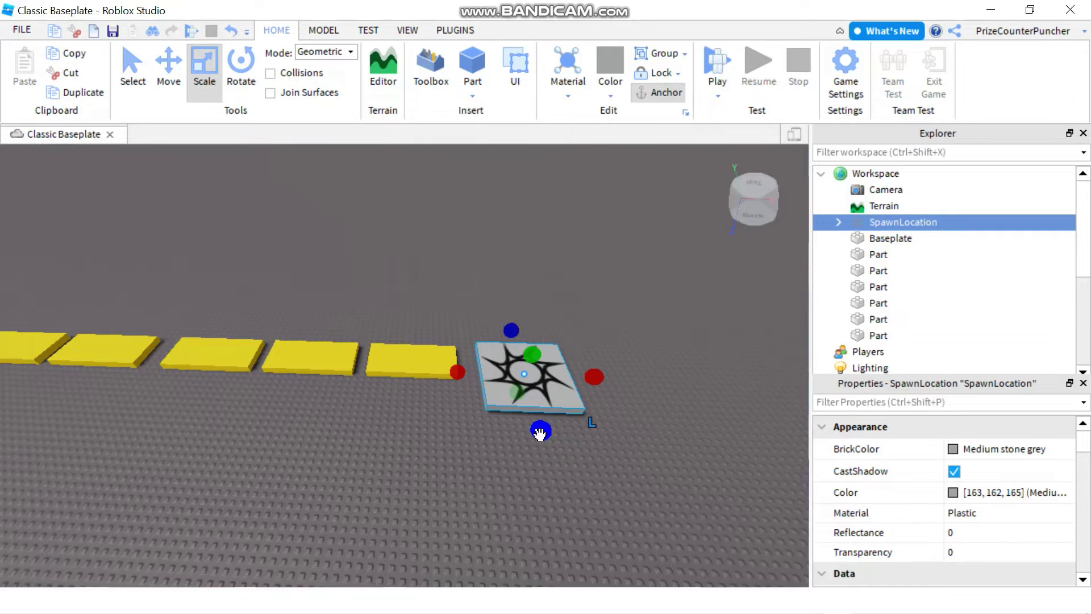
drag(540, 432, 537, 417)
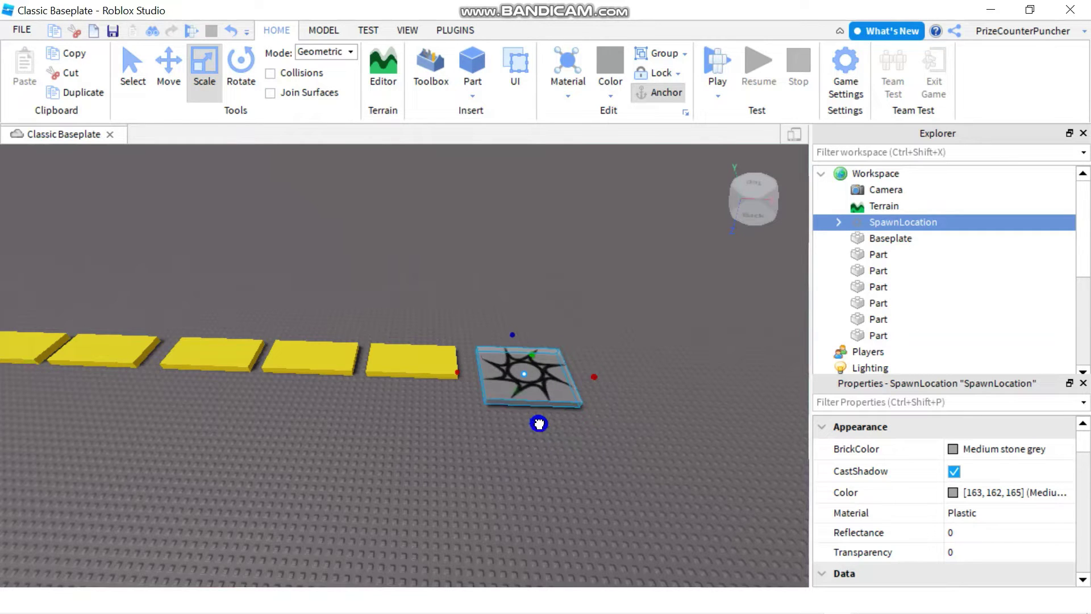
drag(594, 376, 585, 381)
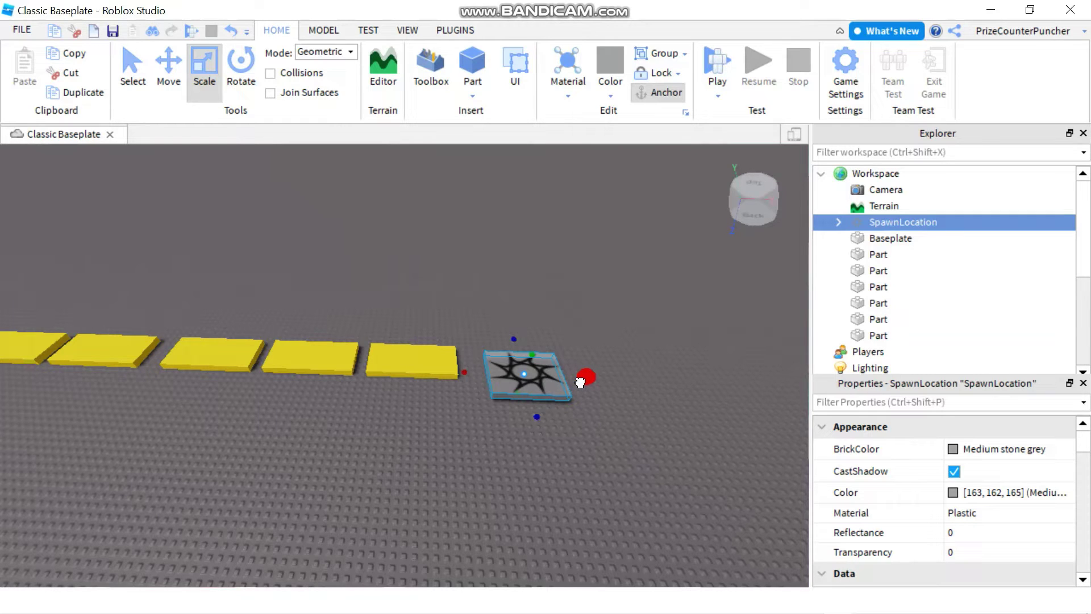
drag(537, 415, 539, 410)
mouse_move(583, 376)
mouse_down()
mouse_move(560, 376)
mouse_move(577, 375)
mouse_up()
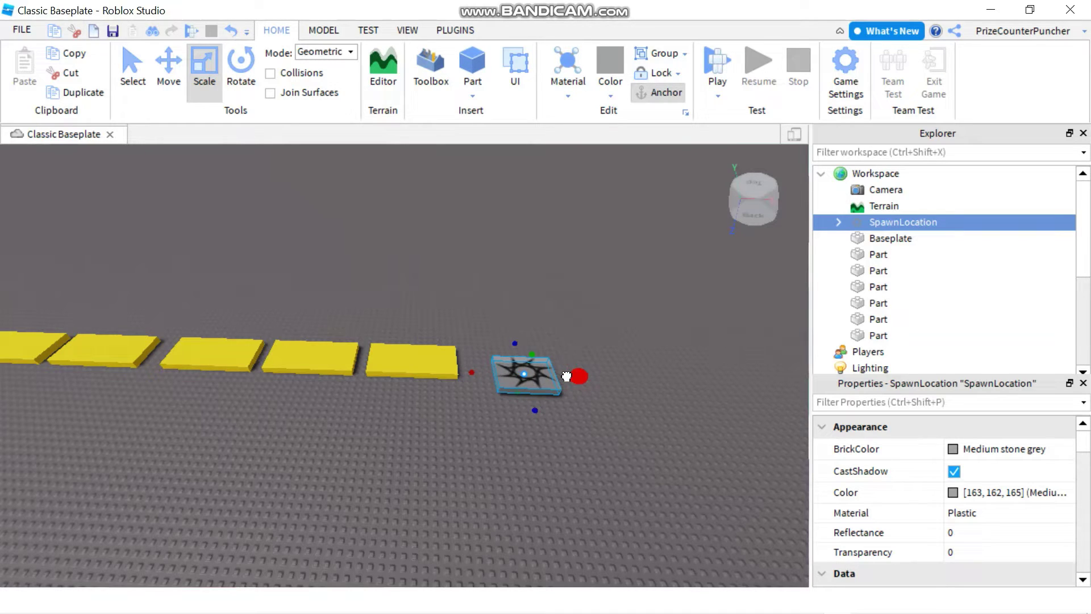
drag(535, 409, 536, 414)
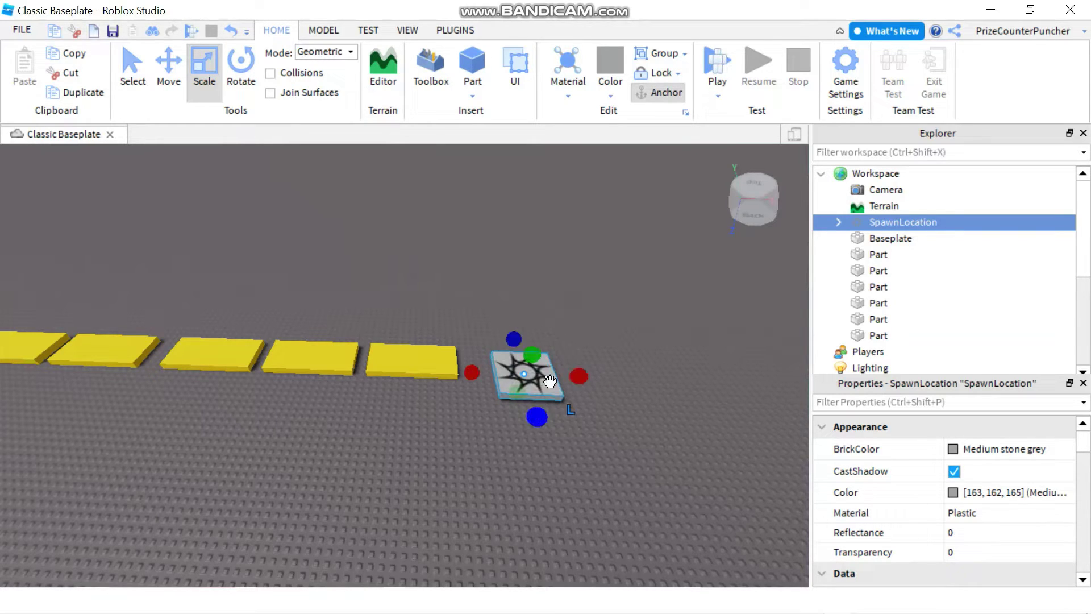
Slide the spawn pad snugly against the last yellow platform.
click(179, 66)
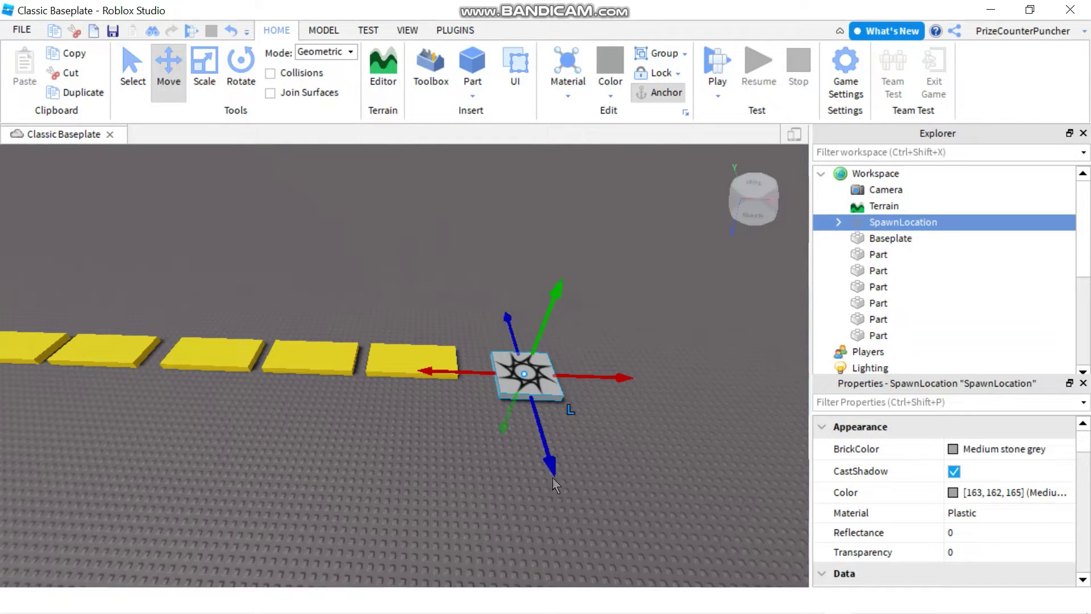
drag(553, 465, 548, 453)
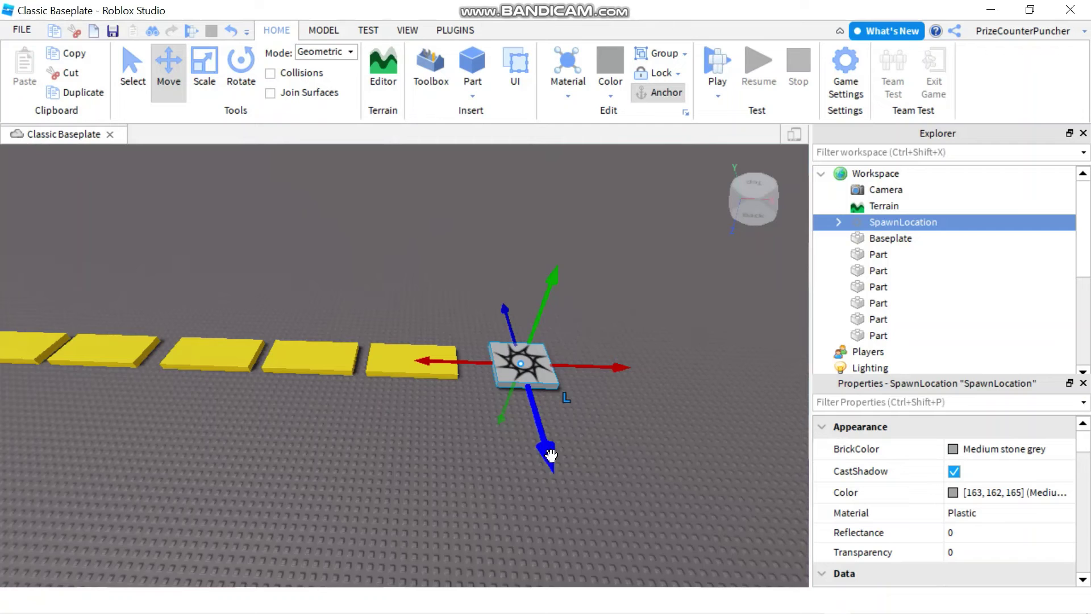
drag(624, 373, 610, 369)
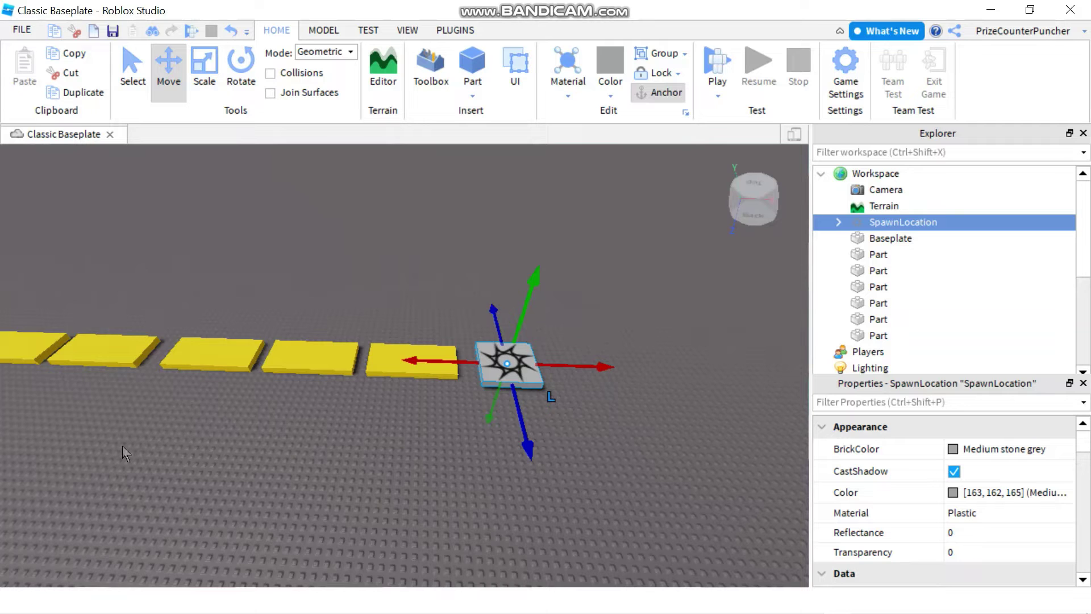
scroll(122, 452, down, 2)
scroll(122, 452, down, 2)
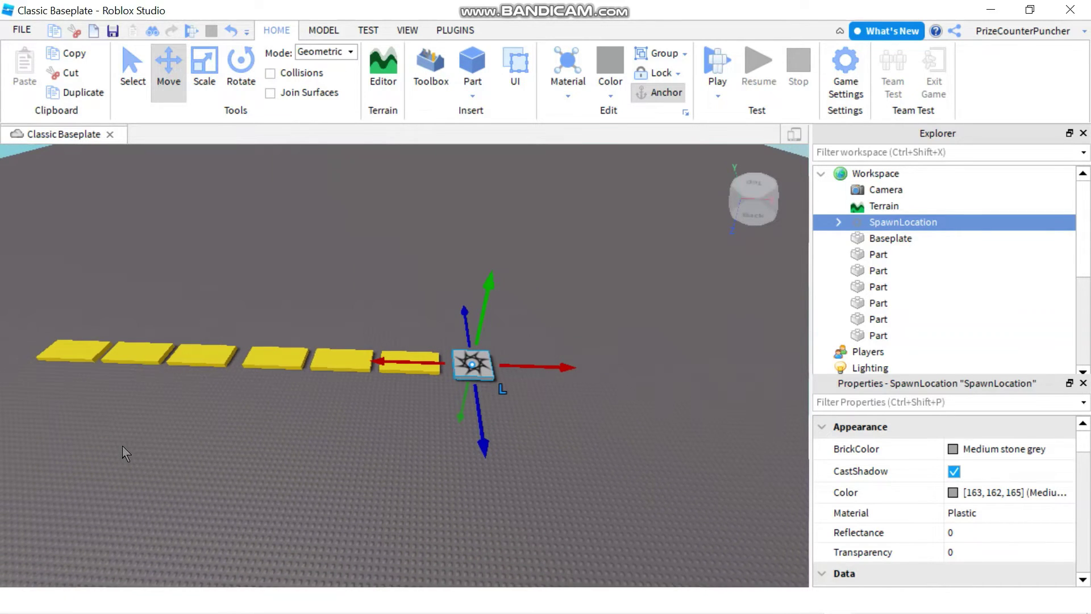
Deselect the spawn pad and insert a Script into the third yellow platform.
right_click(123, 453)
click(170, 521)
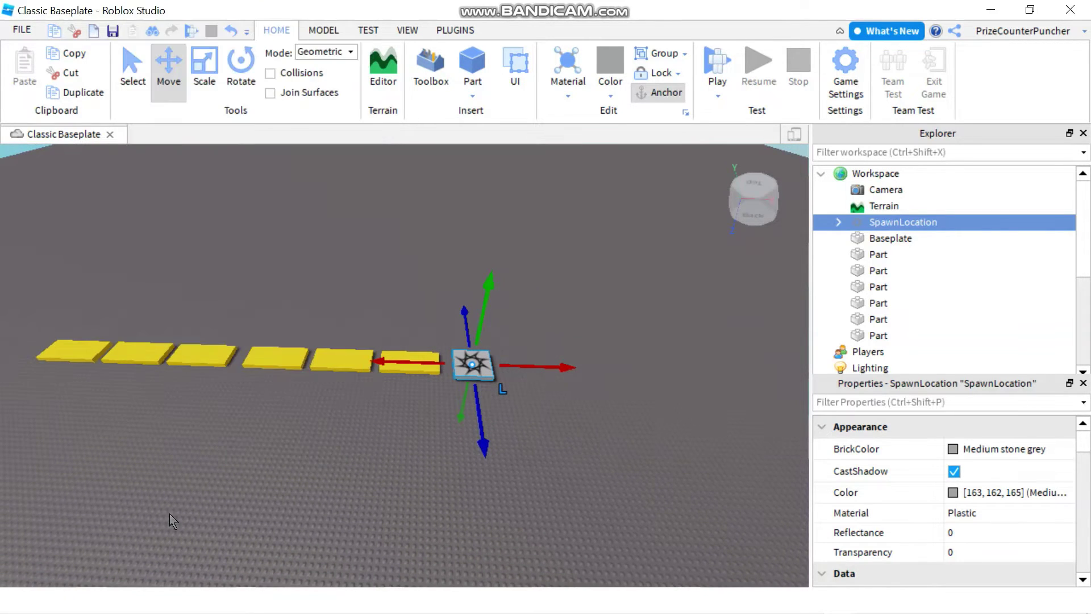
click(196, 357)
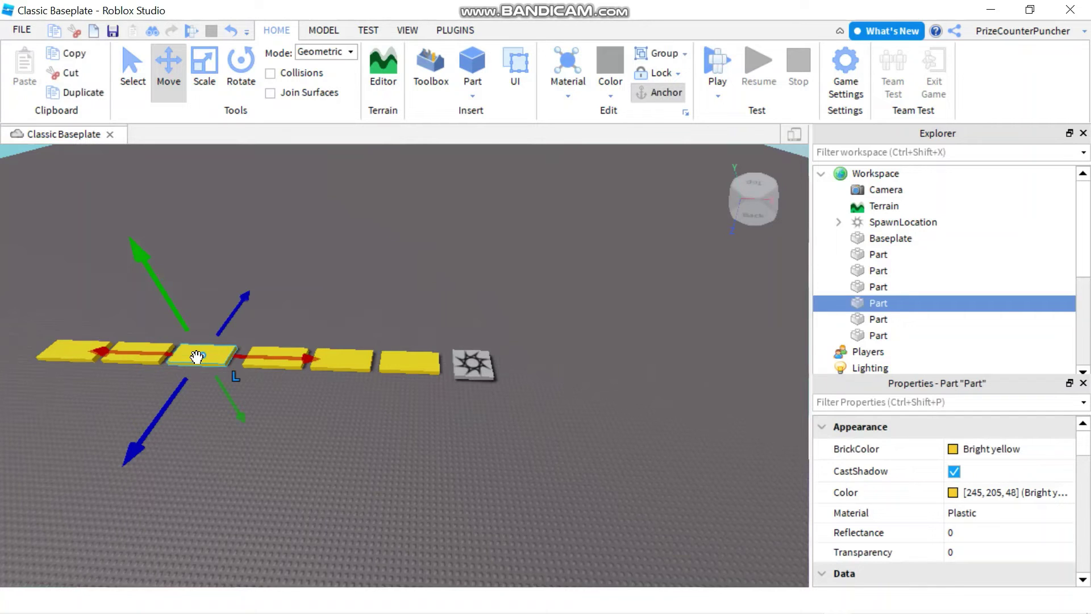
click(900, 302)
click(859, 293)
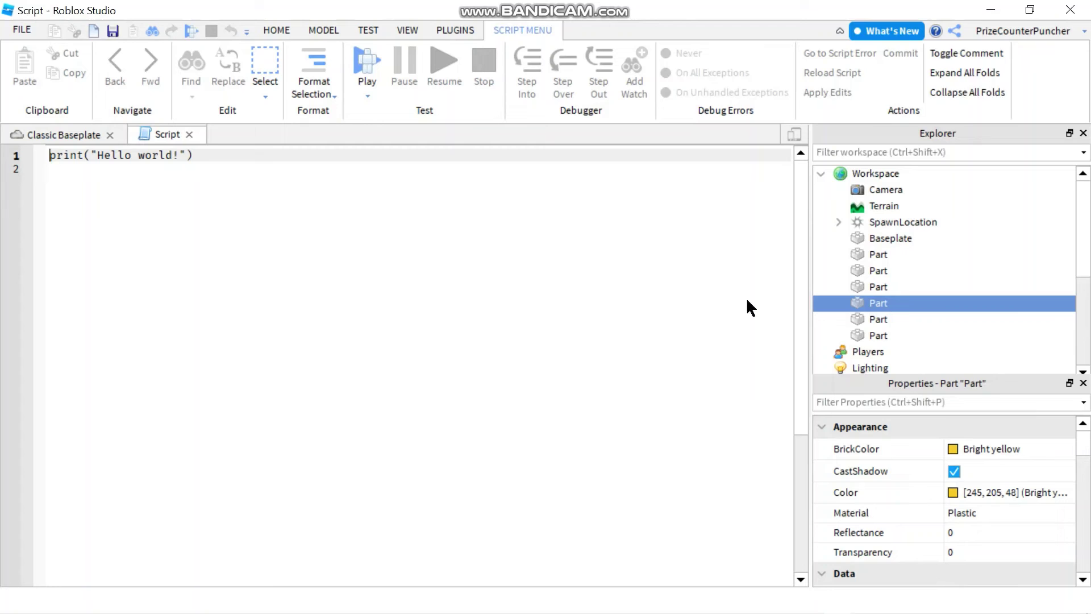
Replace the placeholder print line with a part variable set to script.Parent.
click(162, 224)
drag(161, 224, 18, 143)
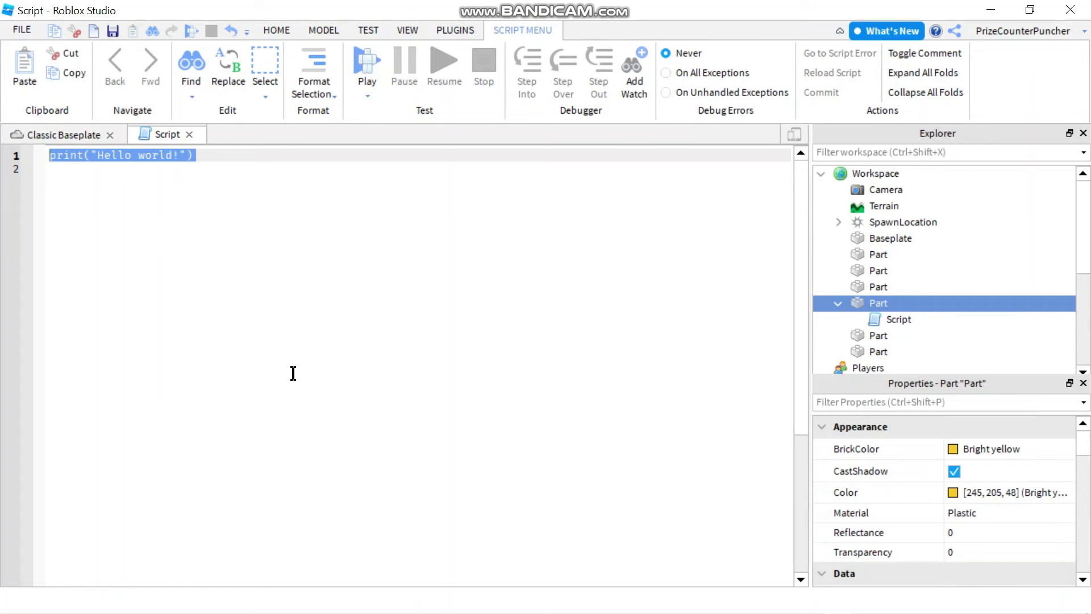
text(lo)
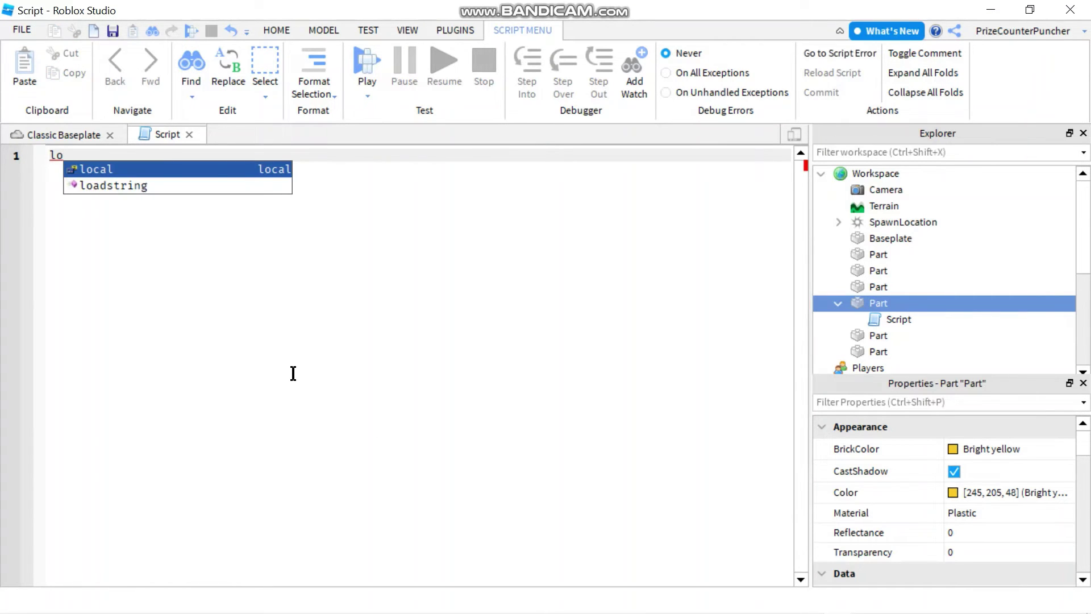
text(cal part = )
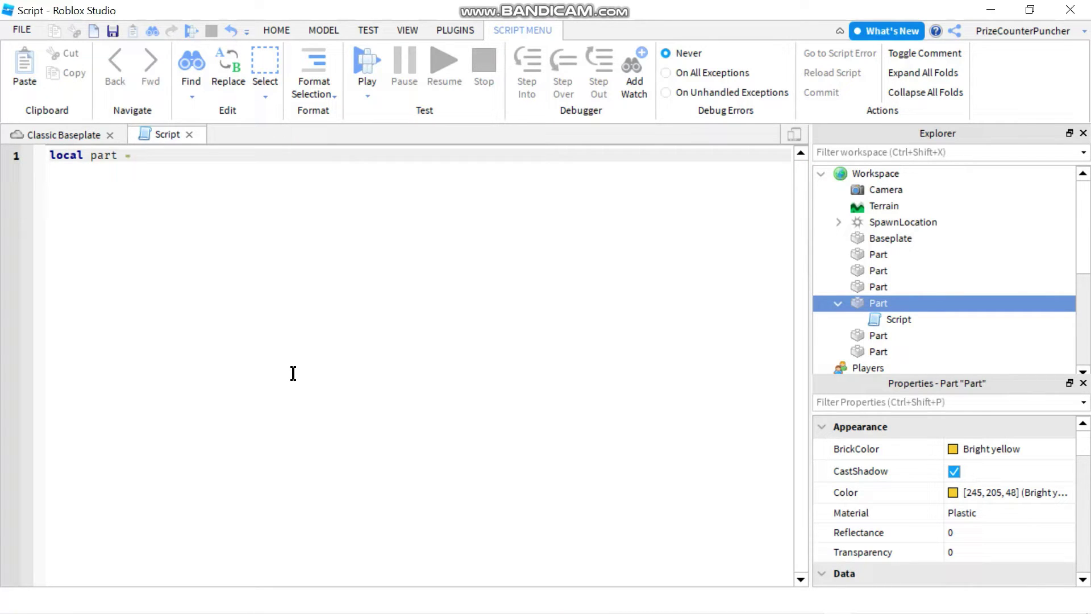
text(sc)
key(Return)
key(Return)
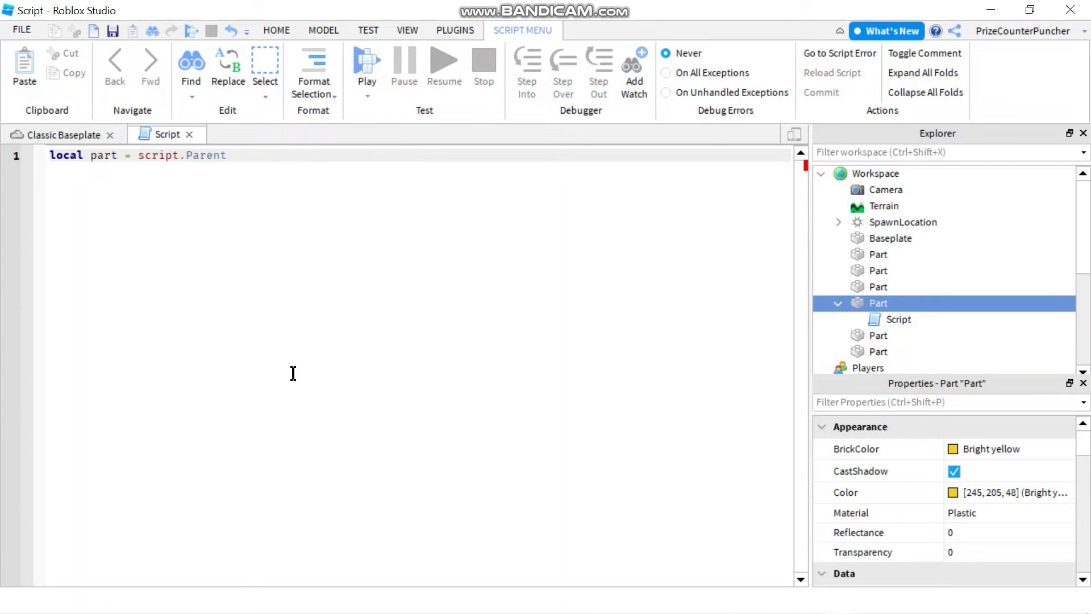
key(Return)
key(Return)
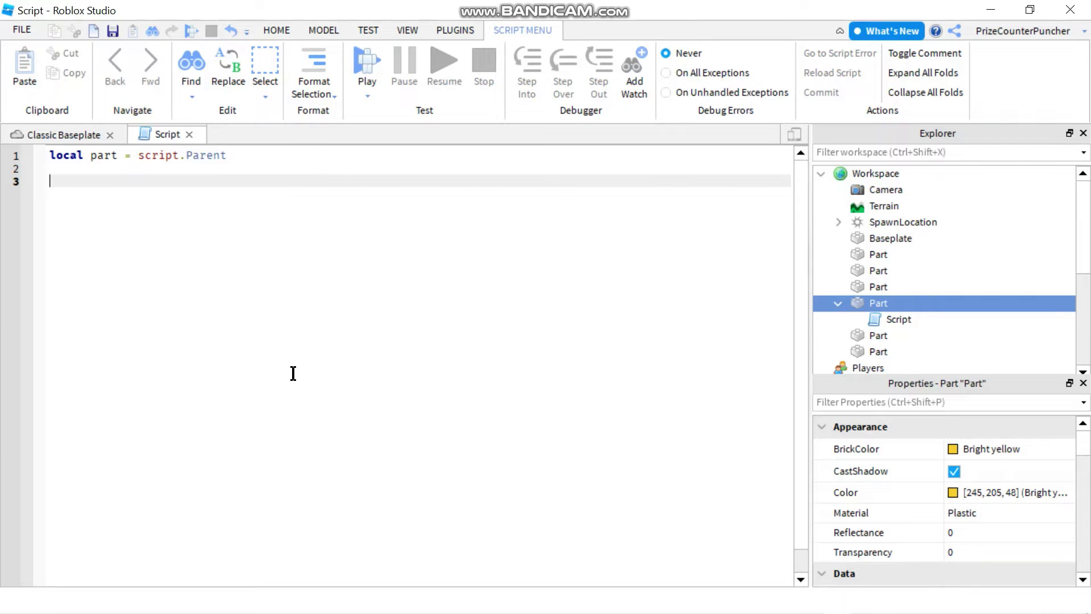
text(pa)
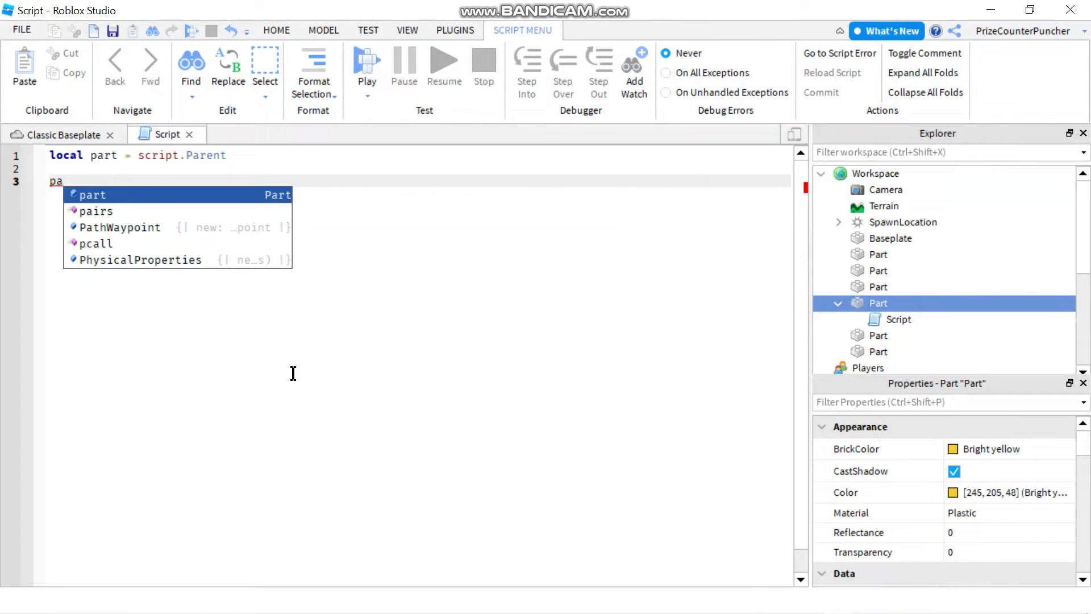
text(rt.)
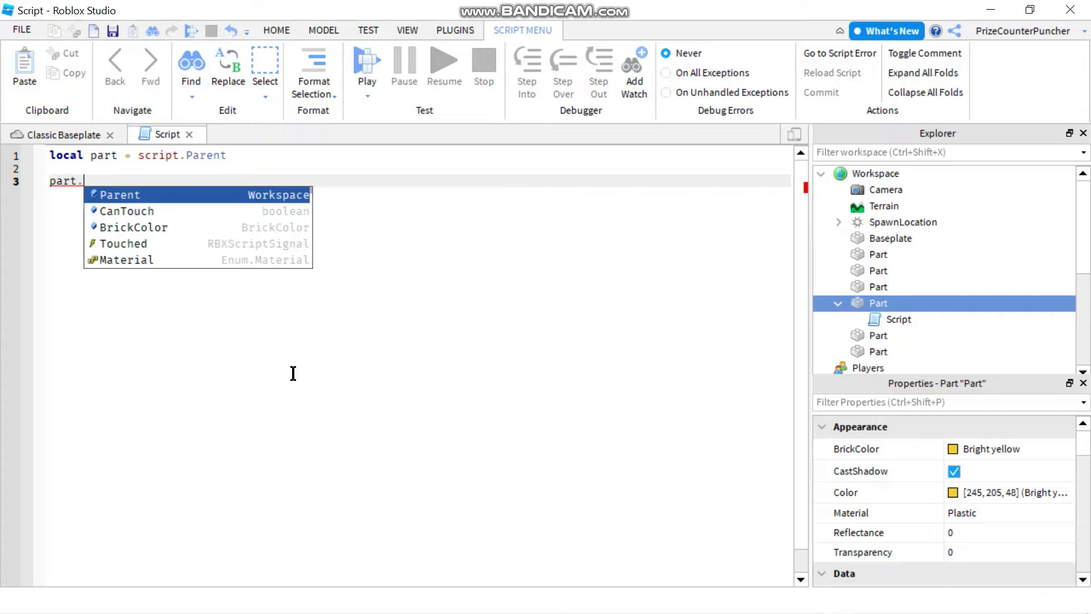
text(T)
Add a part.Touched handler that sets part.Anchored to false.
key(Tab)
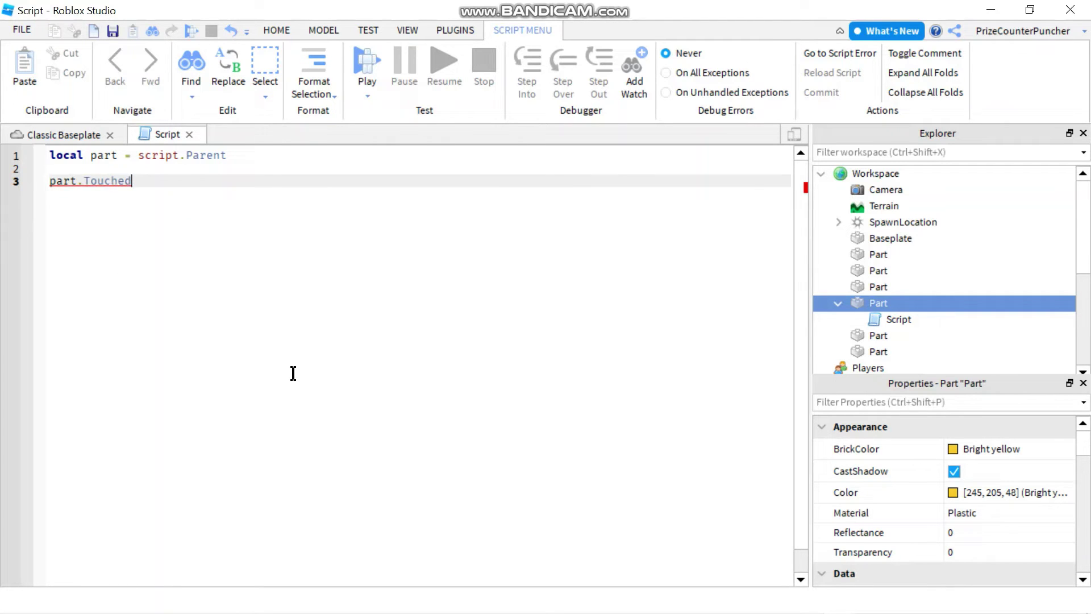
text(:)
key(Tab)
text(()
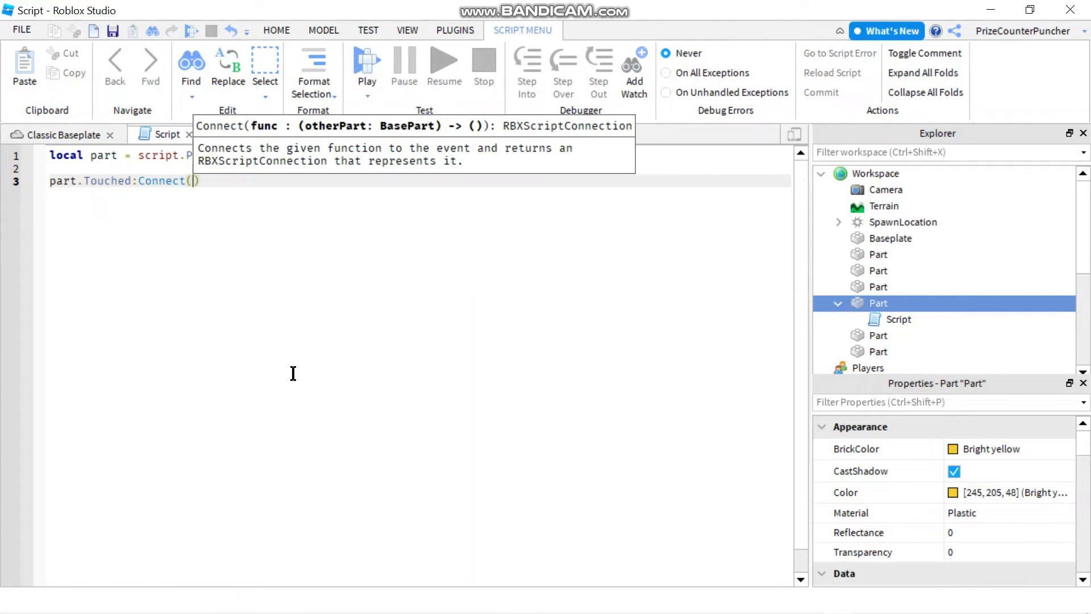
text(fun)
key(Tab)
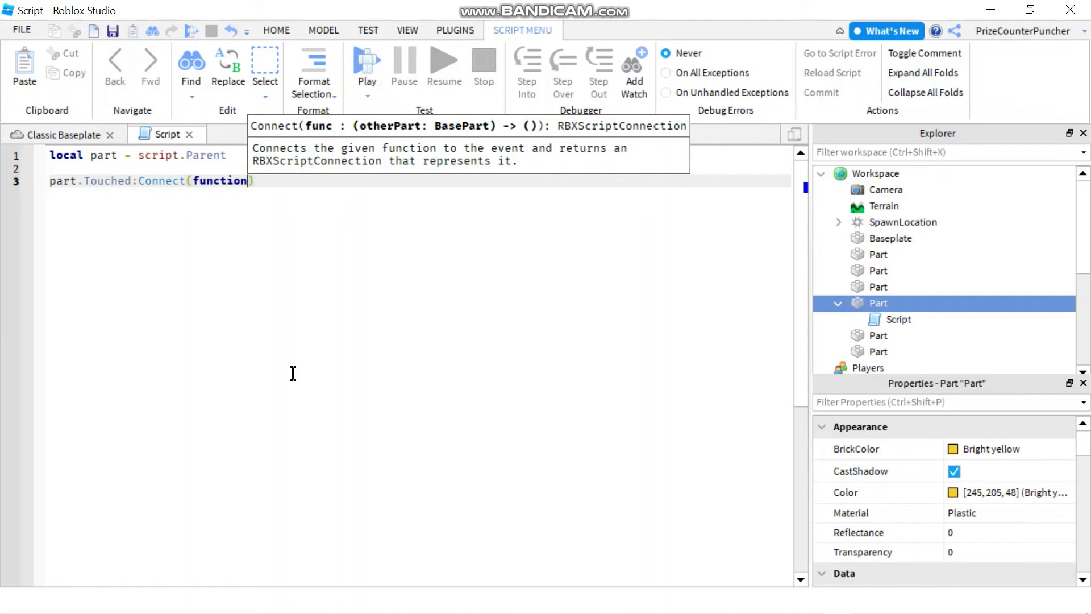
text(())
key(Return)
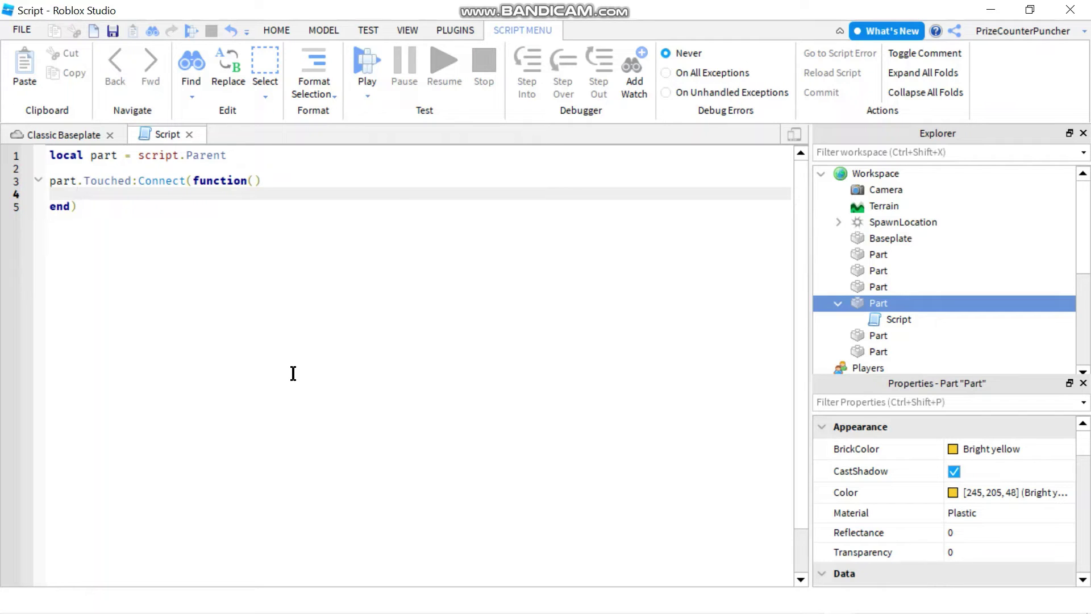
text(p)
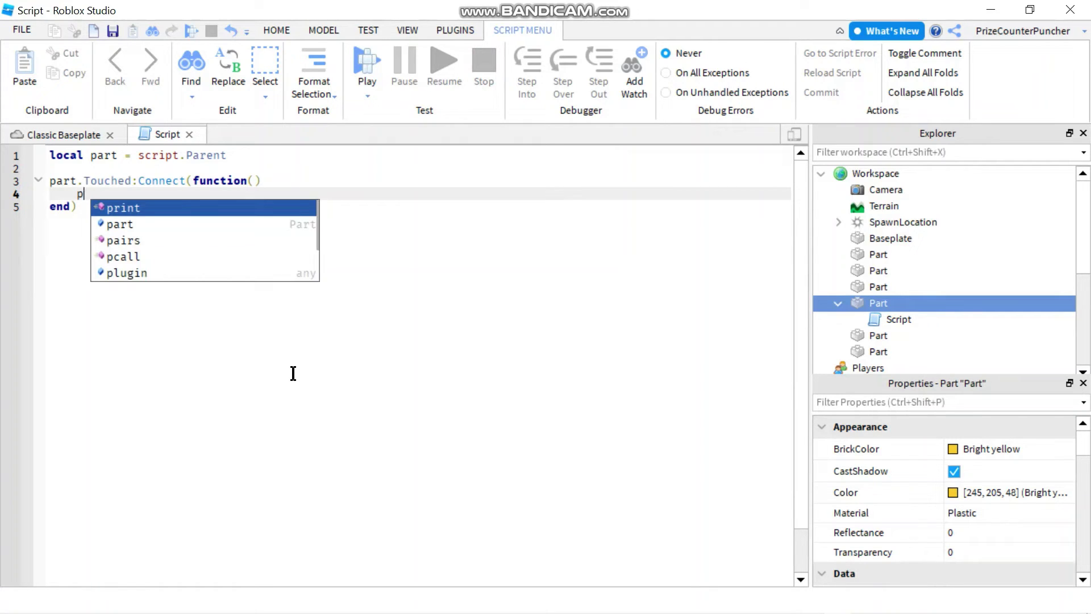
text(a)
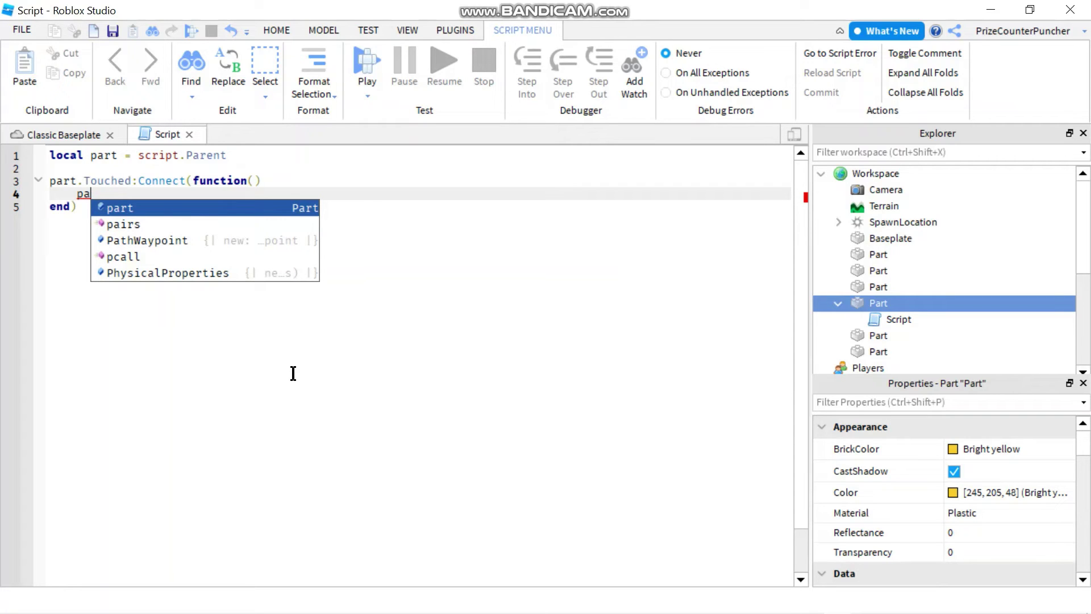
key(Tab)
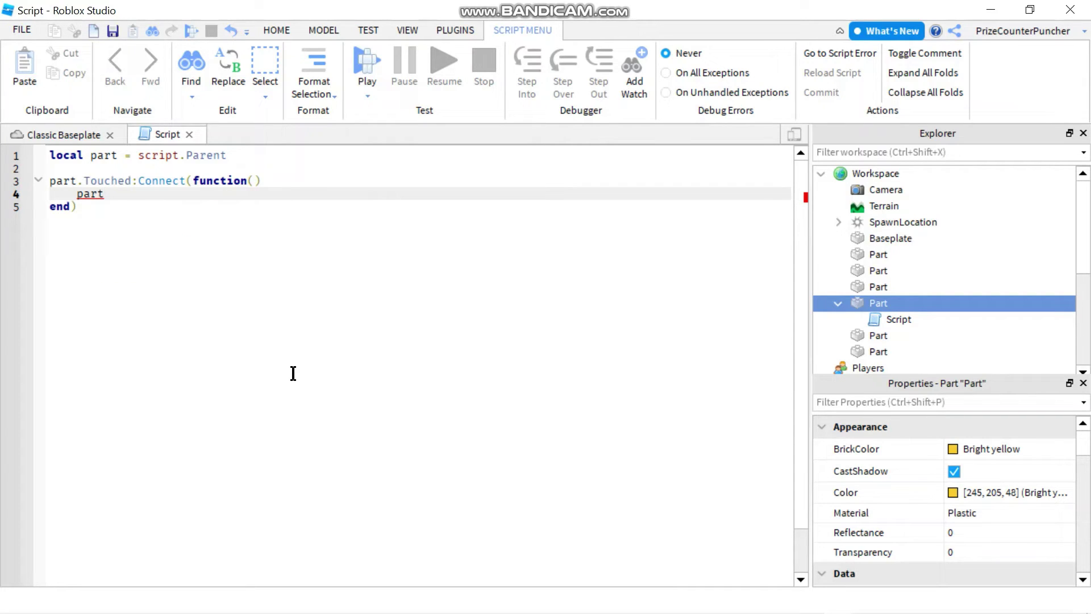
text(.)
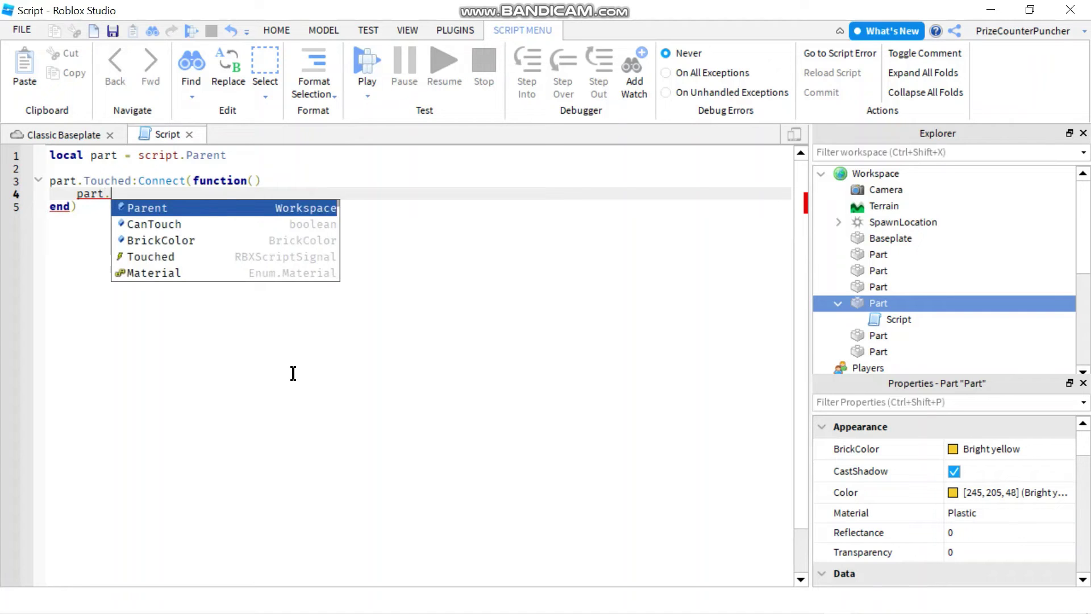
text(A)
key(Tab)
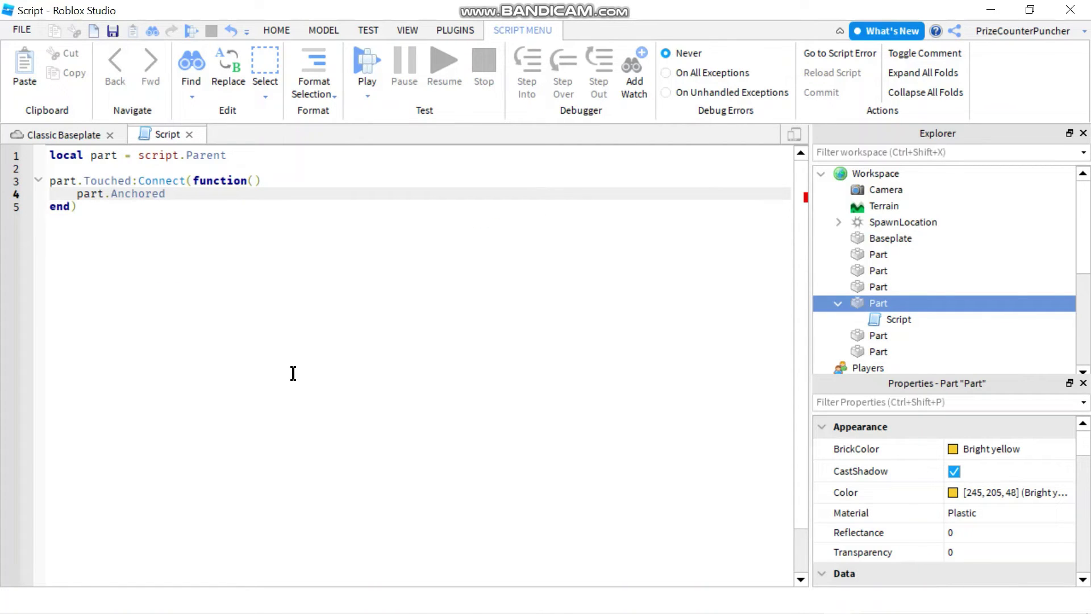
text( = fal)
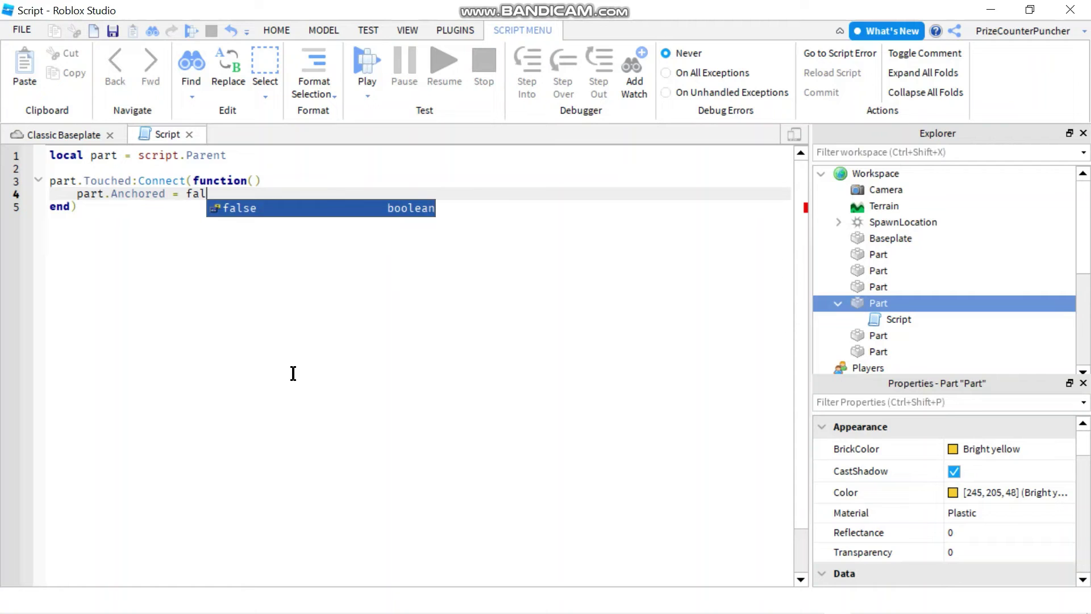
key(Tab)
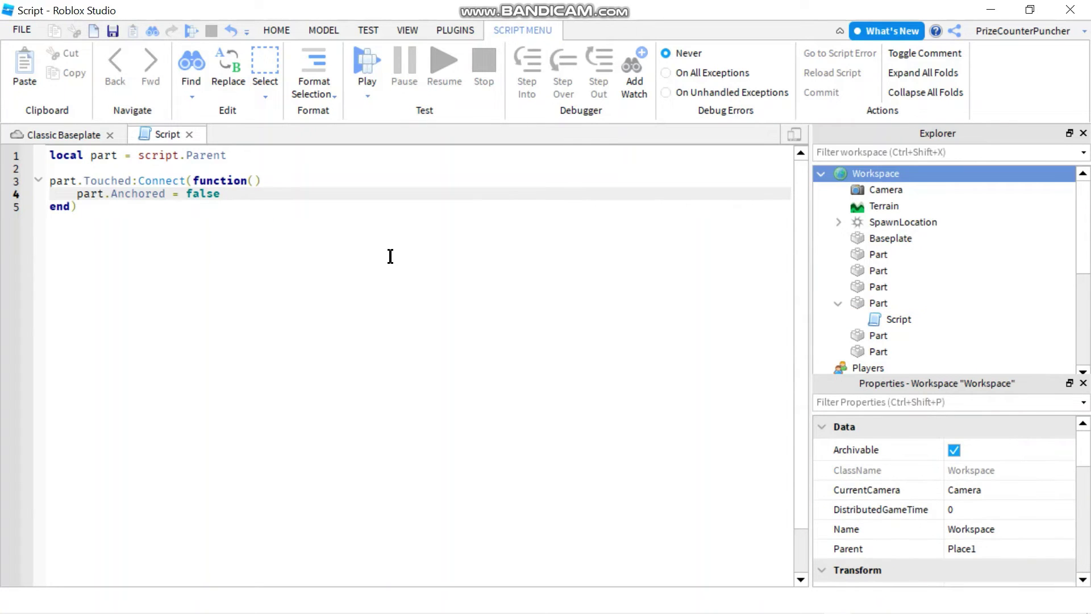
Return to the Classic Baseplate scene and delete the Baseplate part.
click(59, 139)
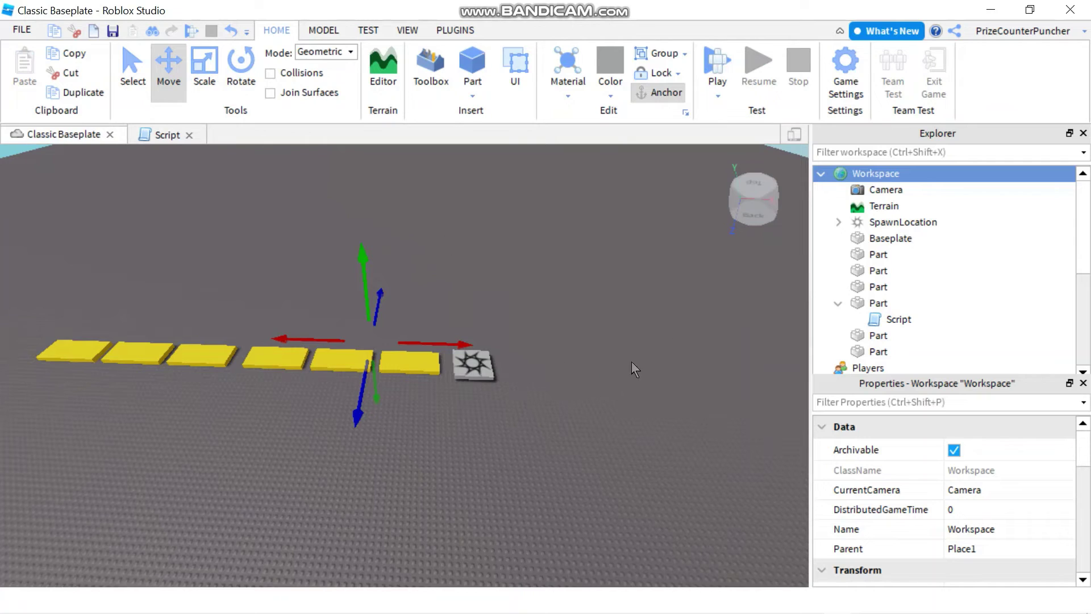
click(883, 247)
right_click(894, 245)
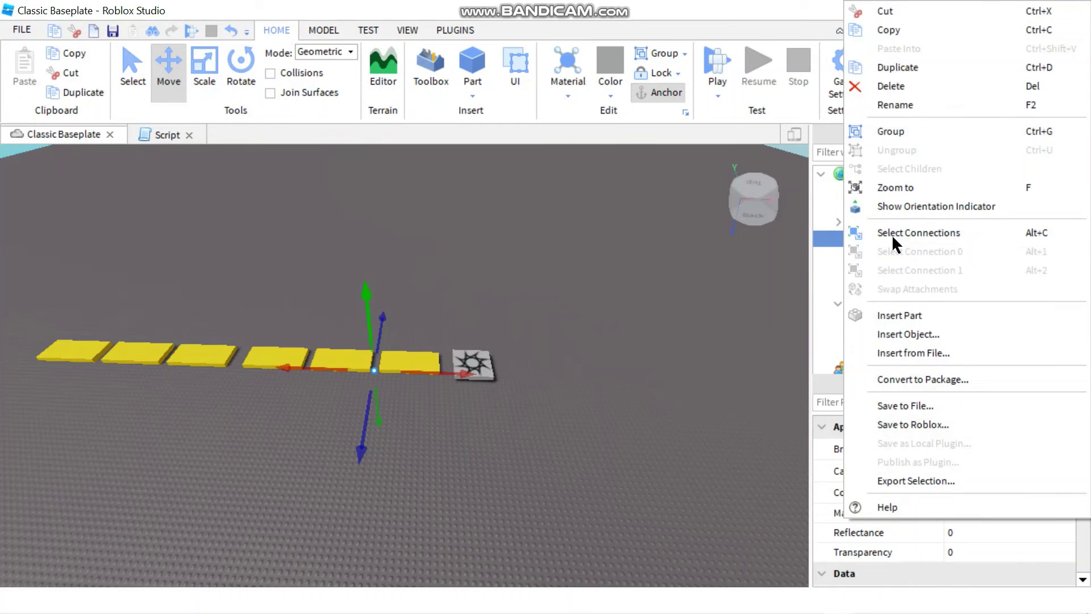
click(891, 85)
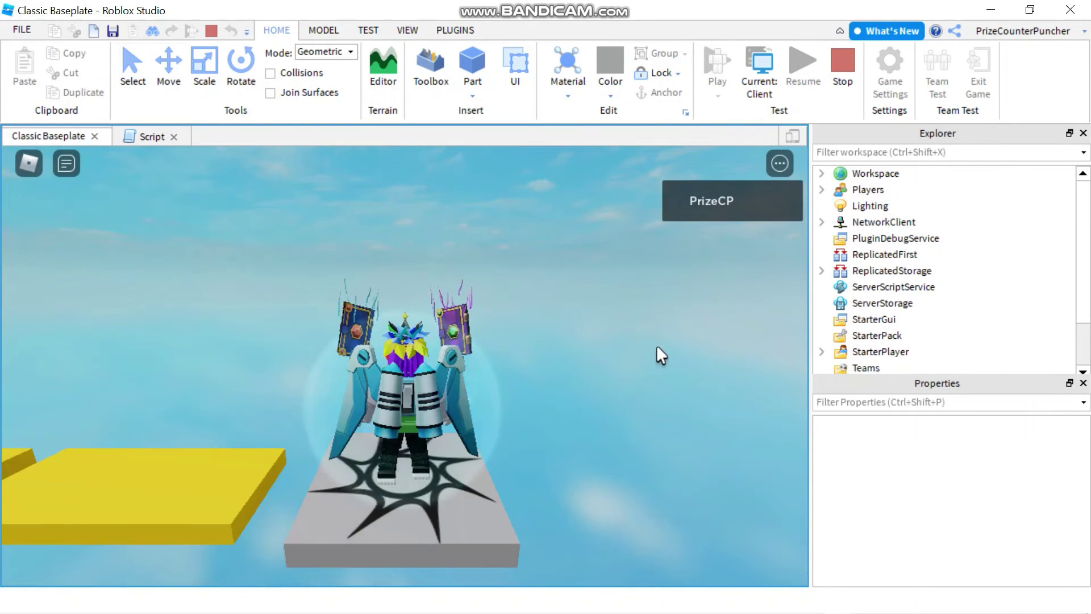
Walk the avatar forward along the yellow platforms and across the gap.
key(w)
key(w)
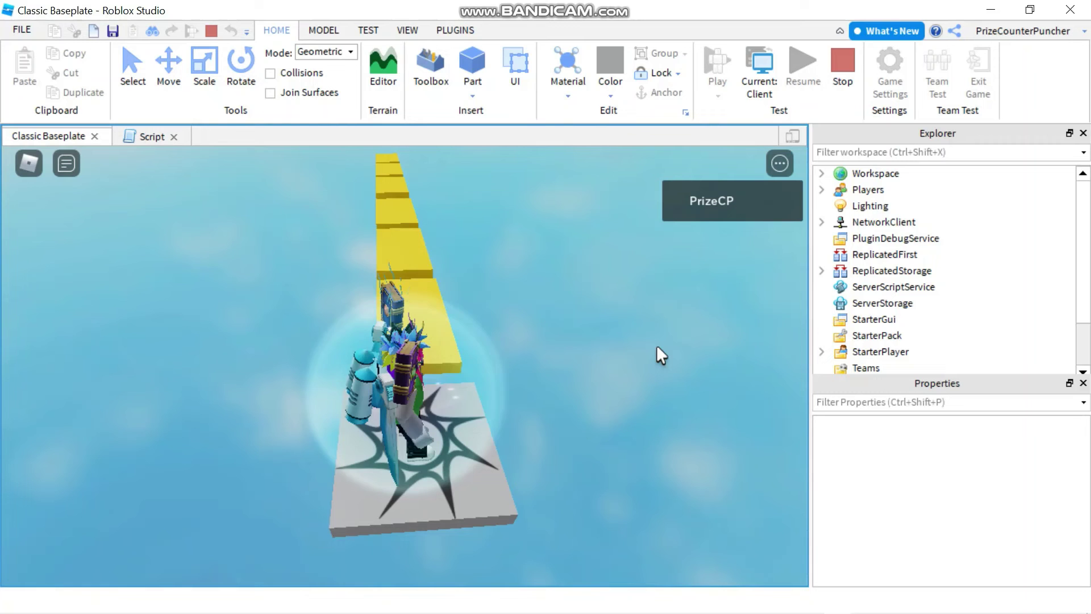
key(w)
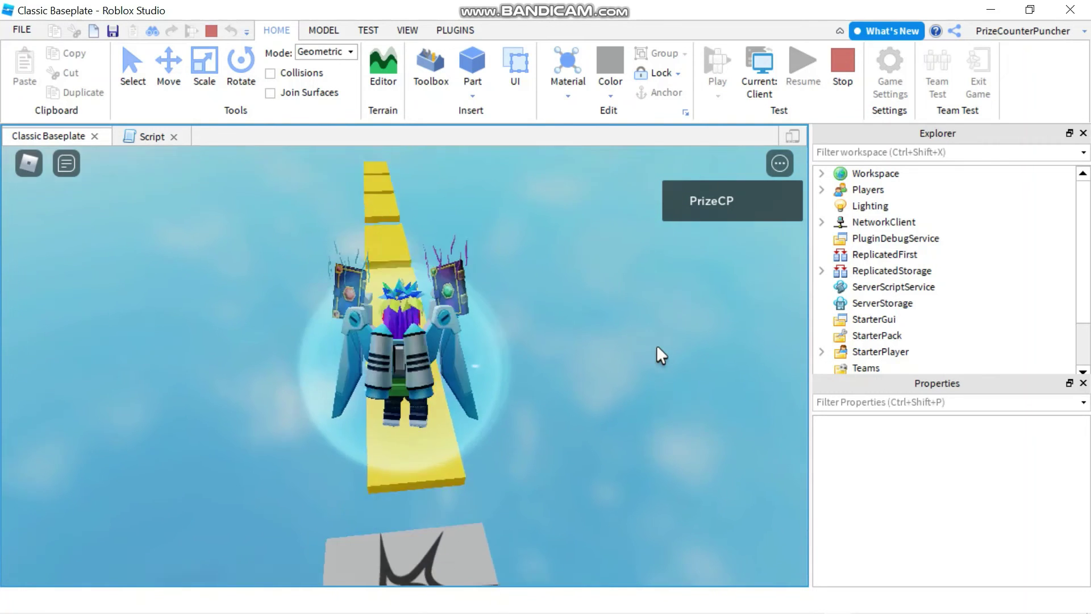
key(w)
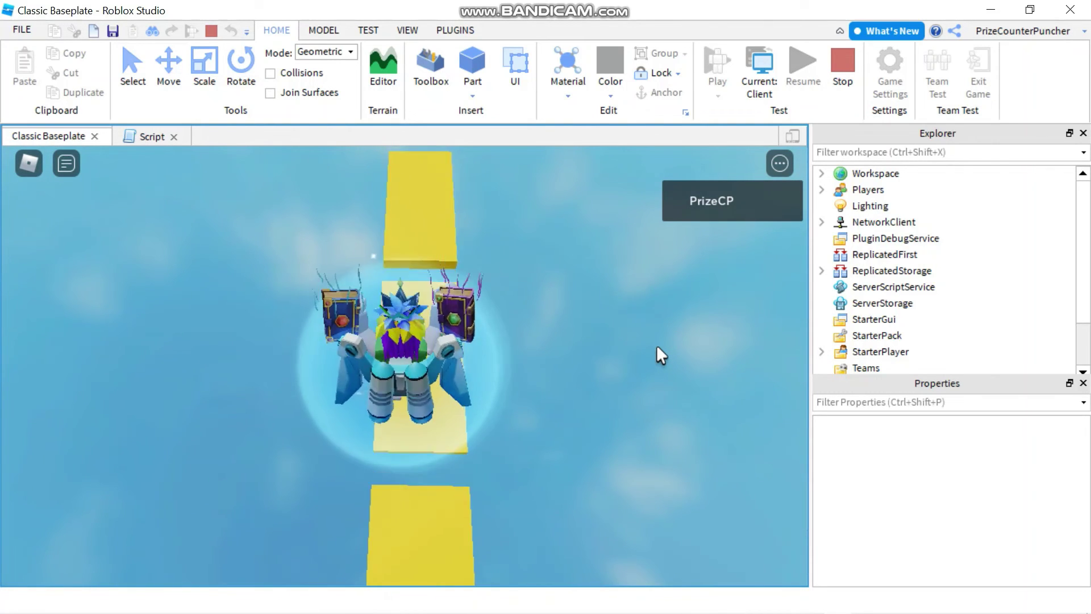
key(w)
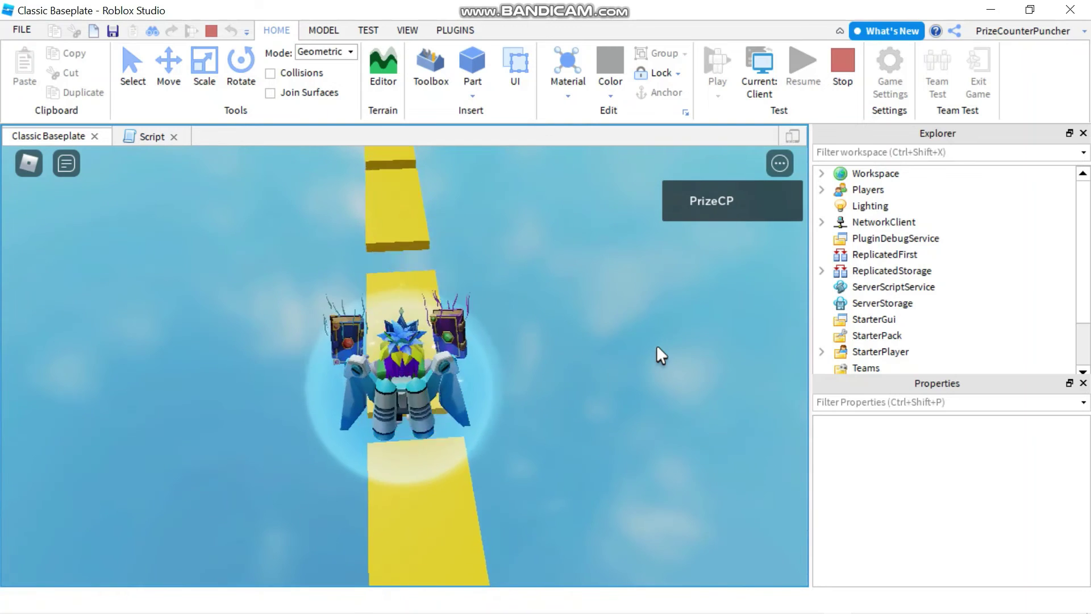
key(w)
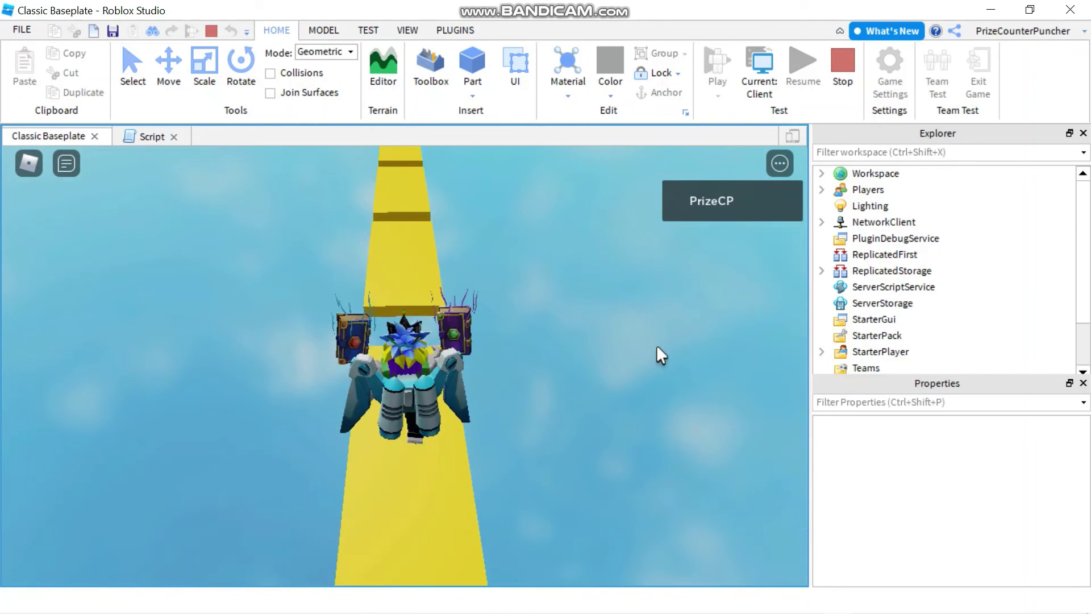
key(w)
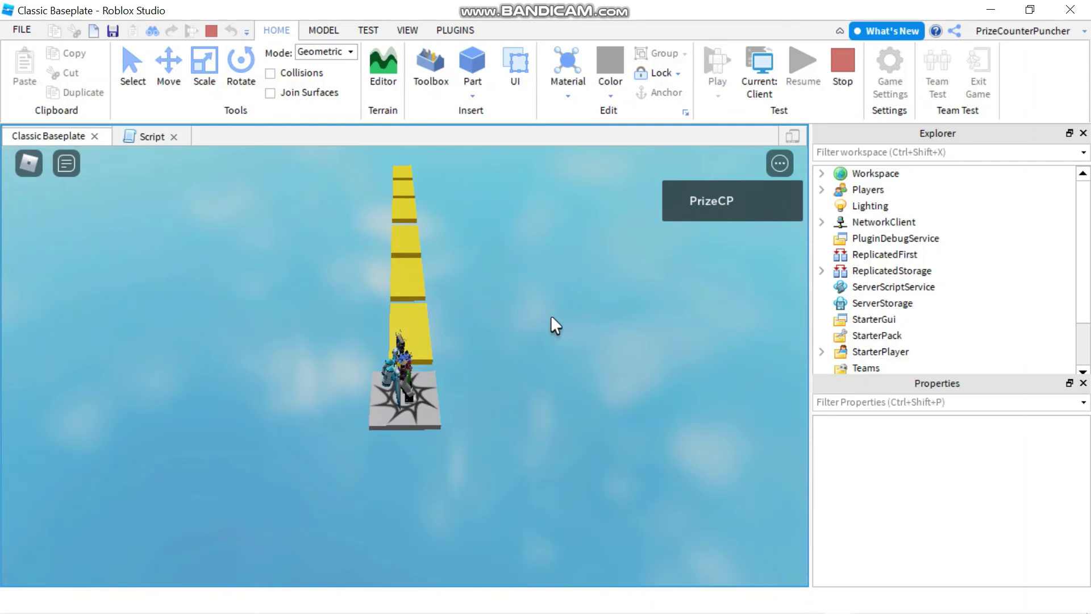
Walk off the spawn pad onto the scripted platform as it drops.
key(w)
key(w)
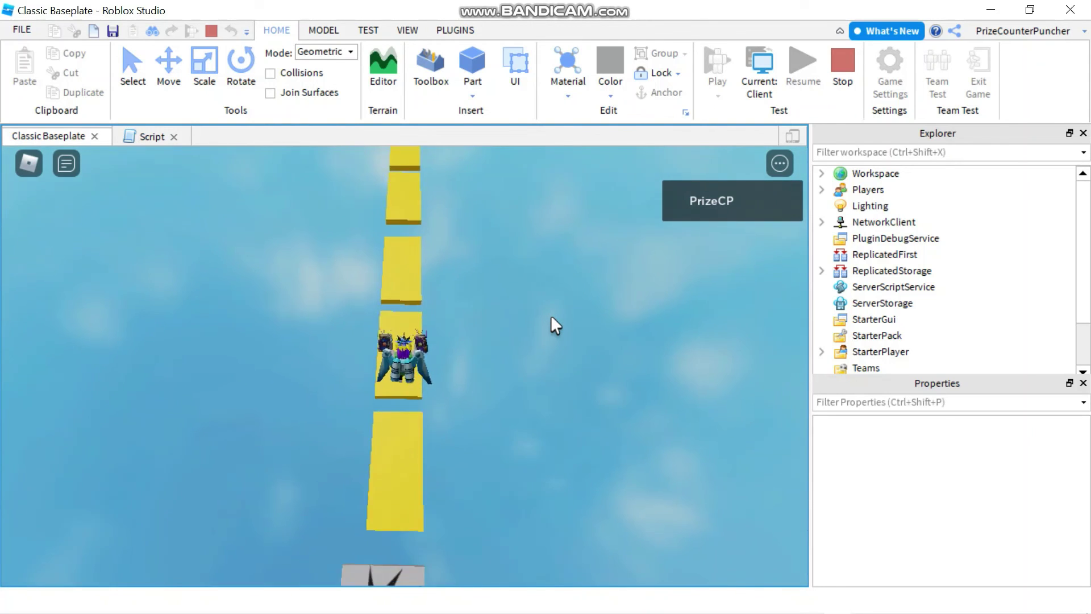
key(w)
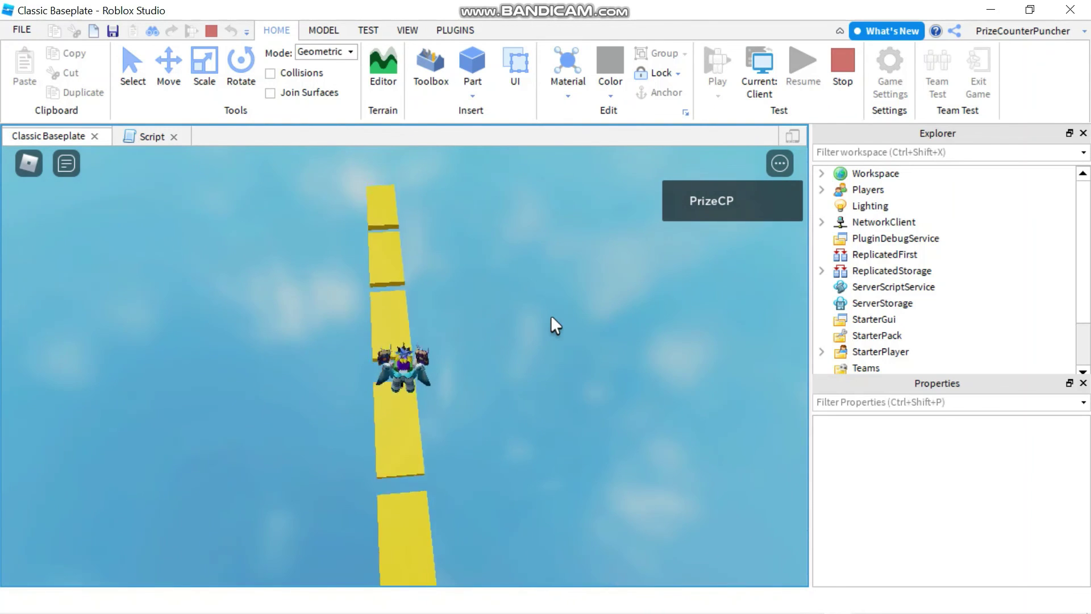
key(w)
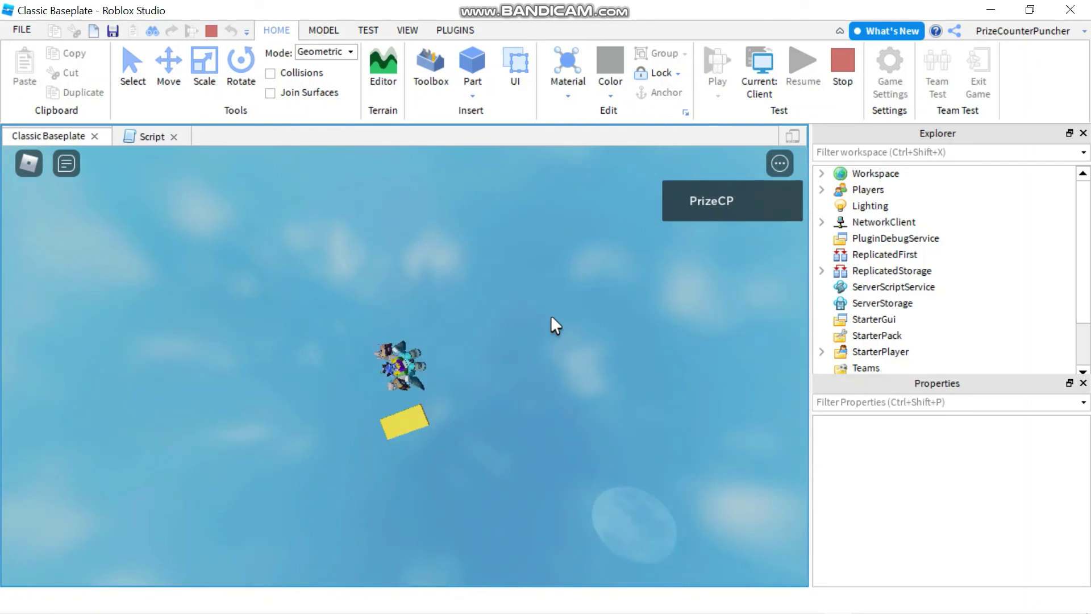